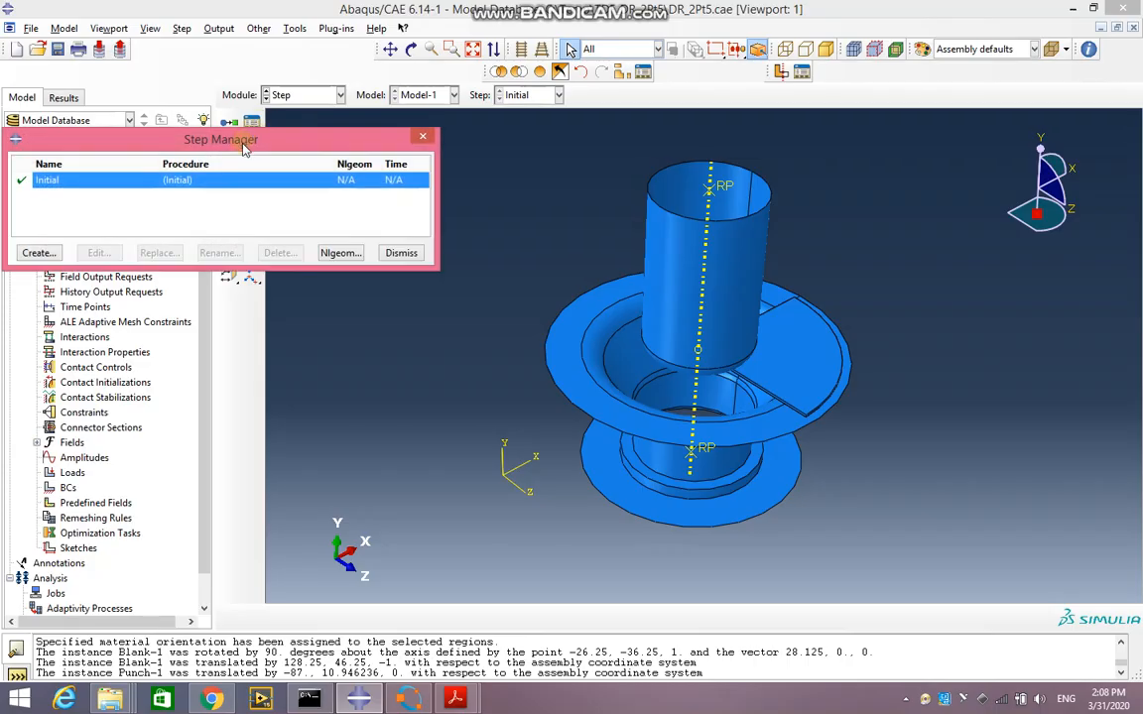
Create a Static, General step after the Initial step and turn on Nlgeom for it.
click(31, 255)
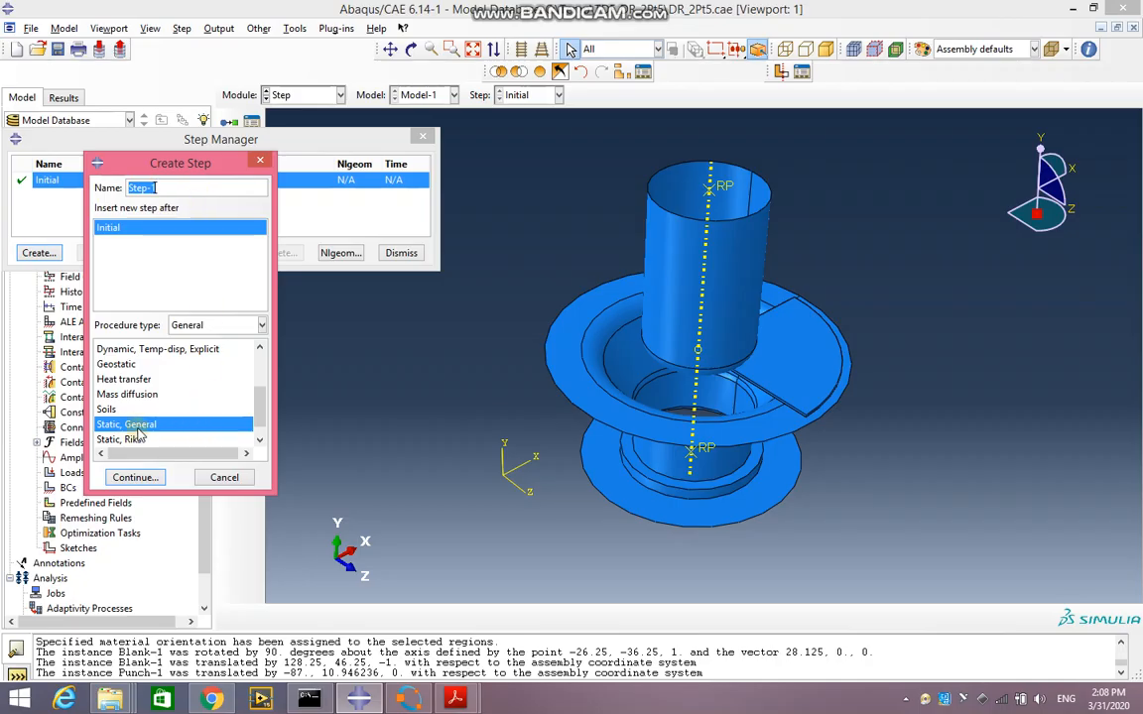
click(147, 479)
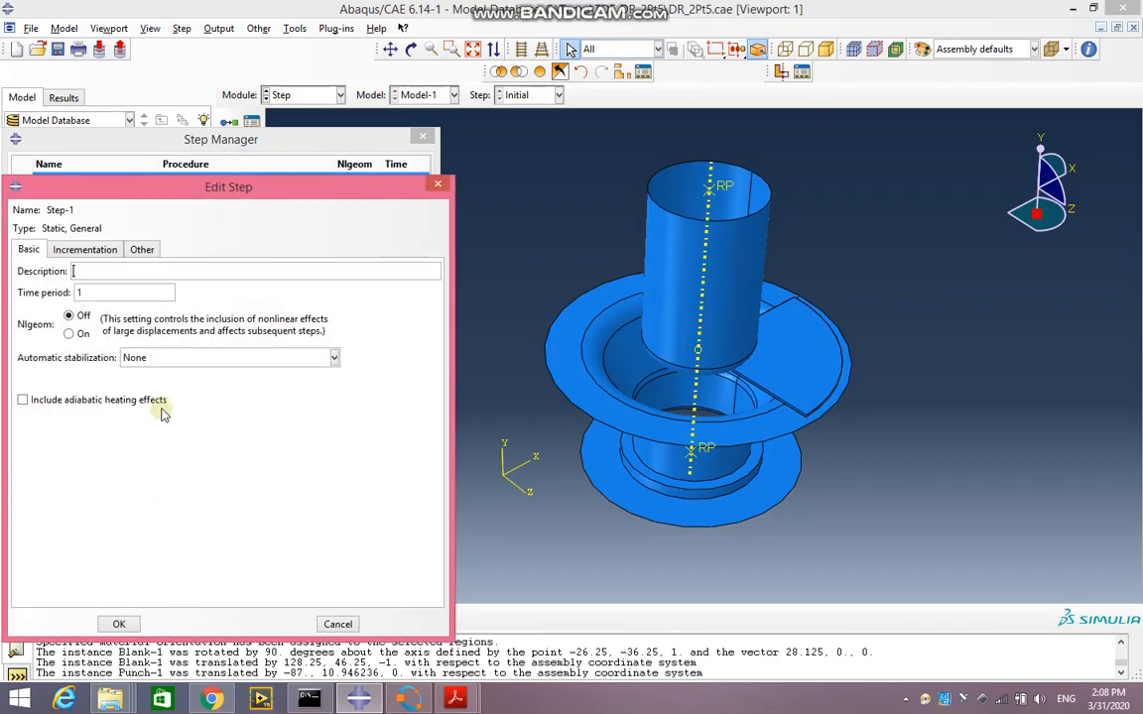
click(75, 334)
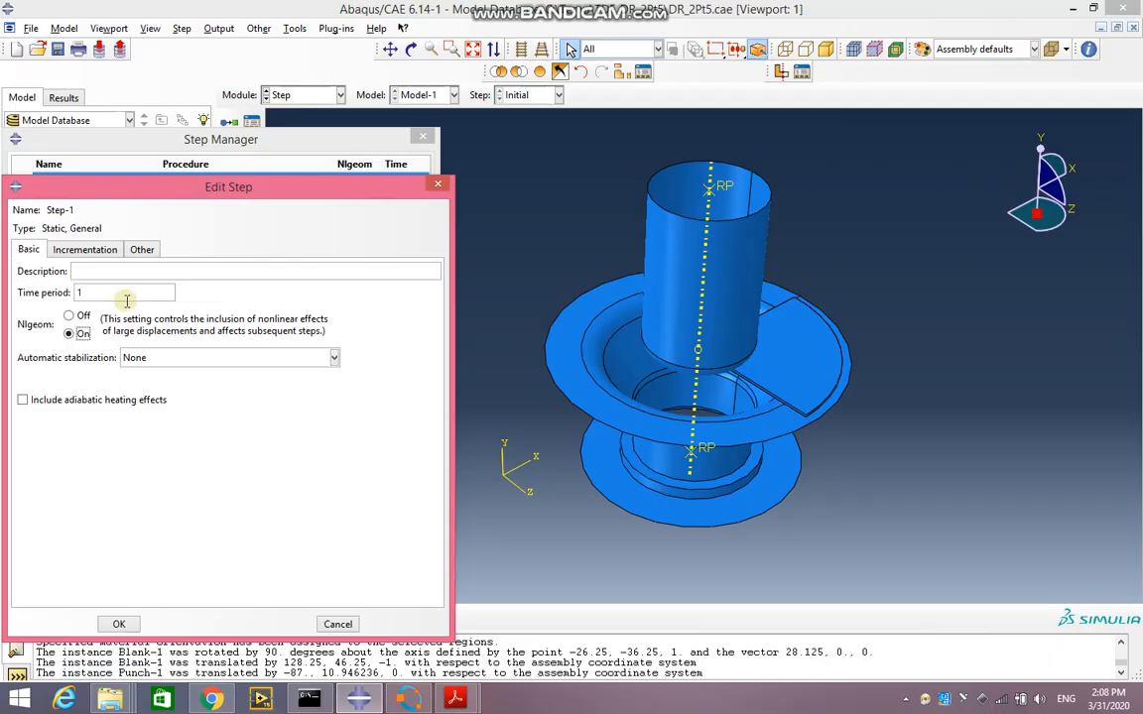
Set the step's maximum number of increments to 1000 and initial increment size to 0.001, and save the step.
click(85, 251)
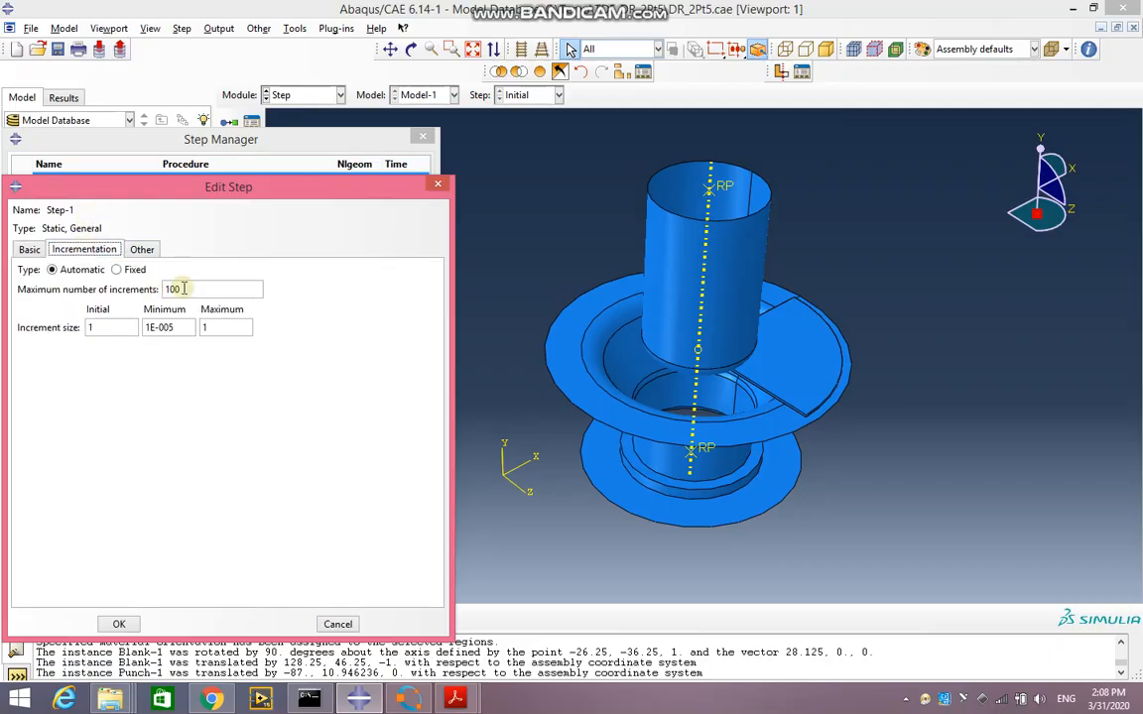
click(219, 290)
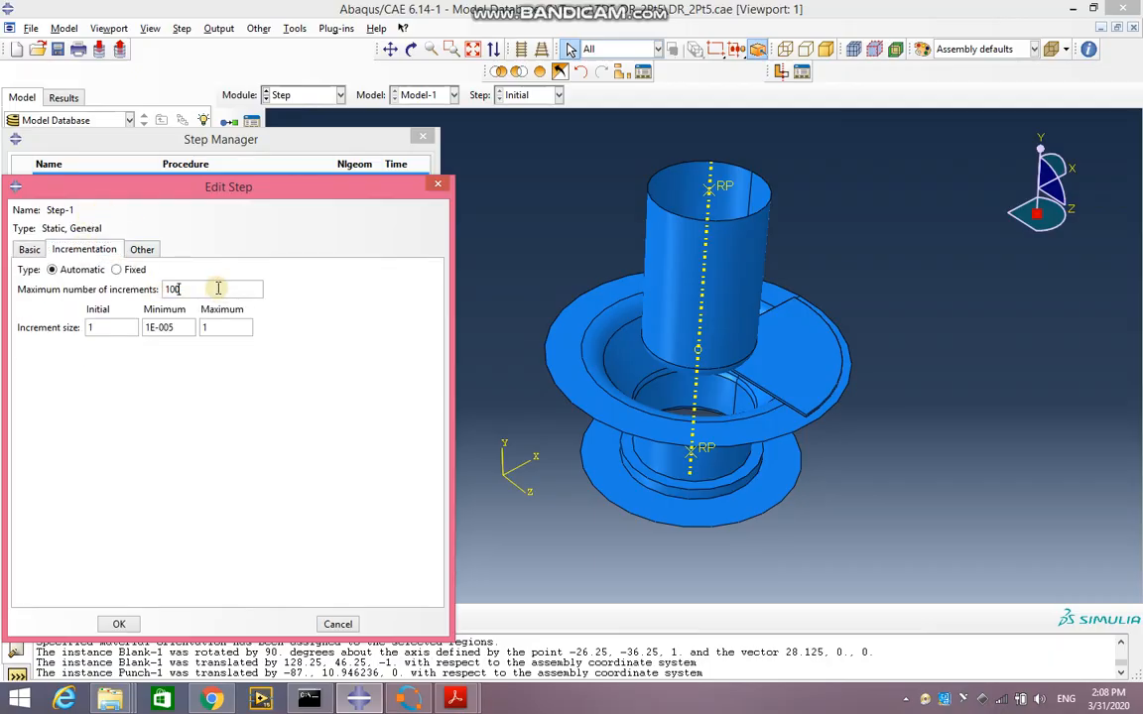
text(0)
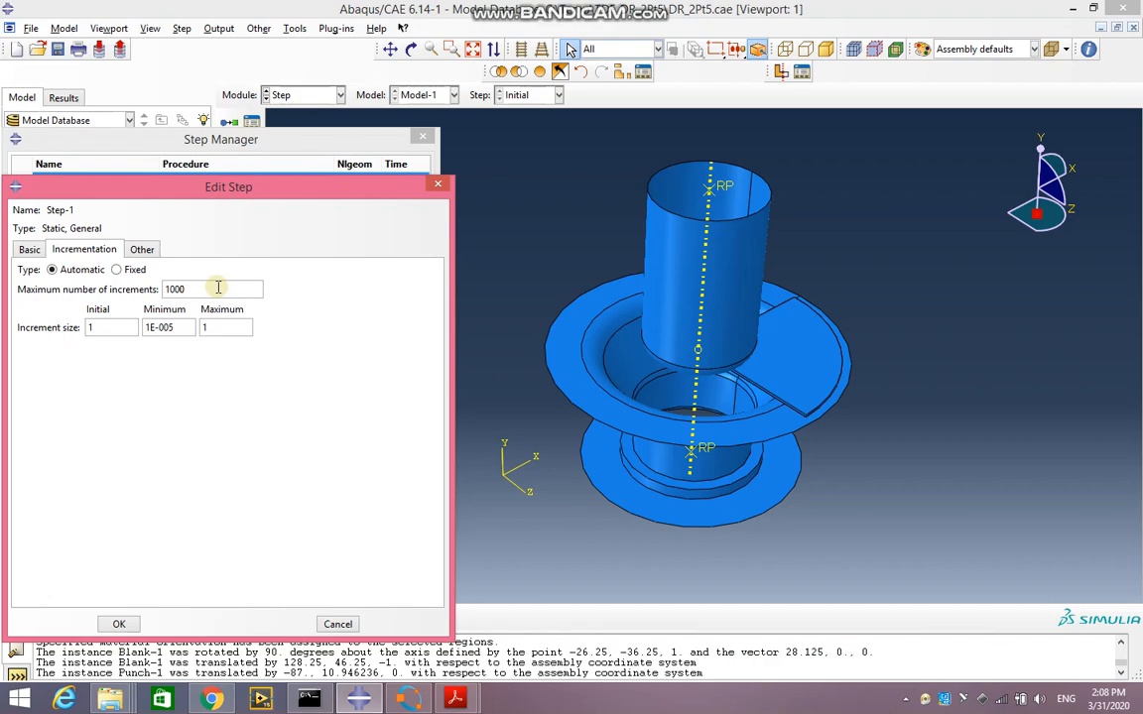
click(91, 327)
text(0.00)
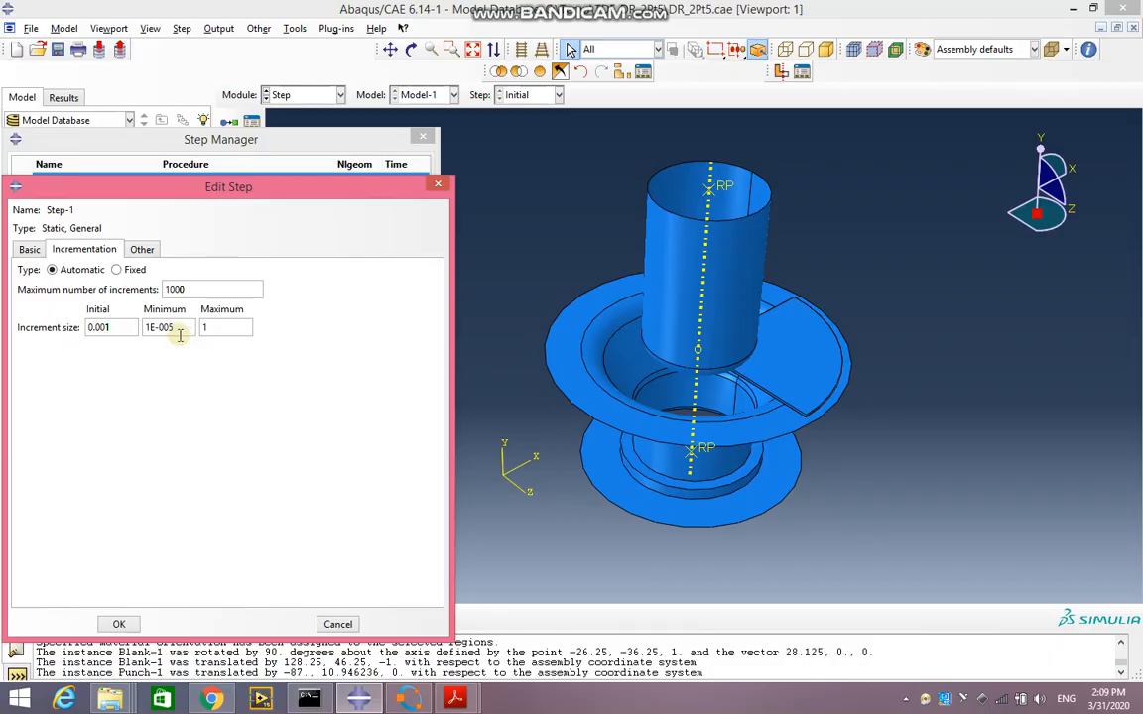
click(116, 622)
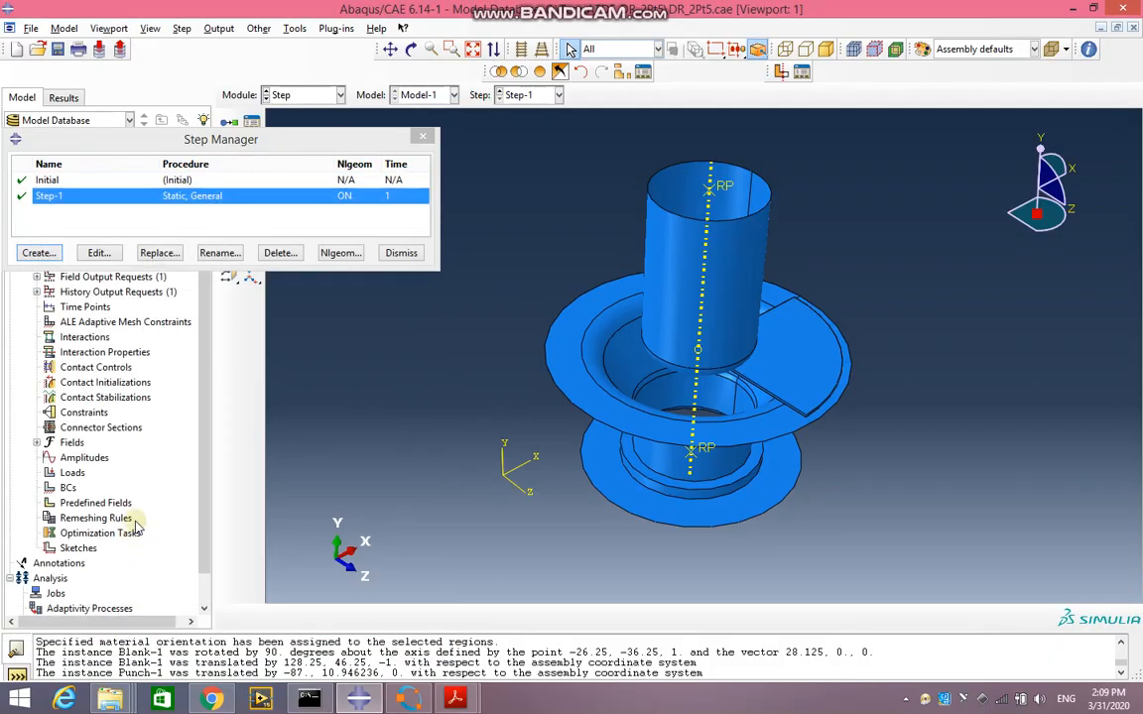
click(392, 254)
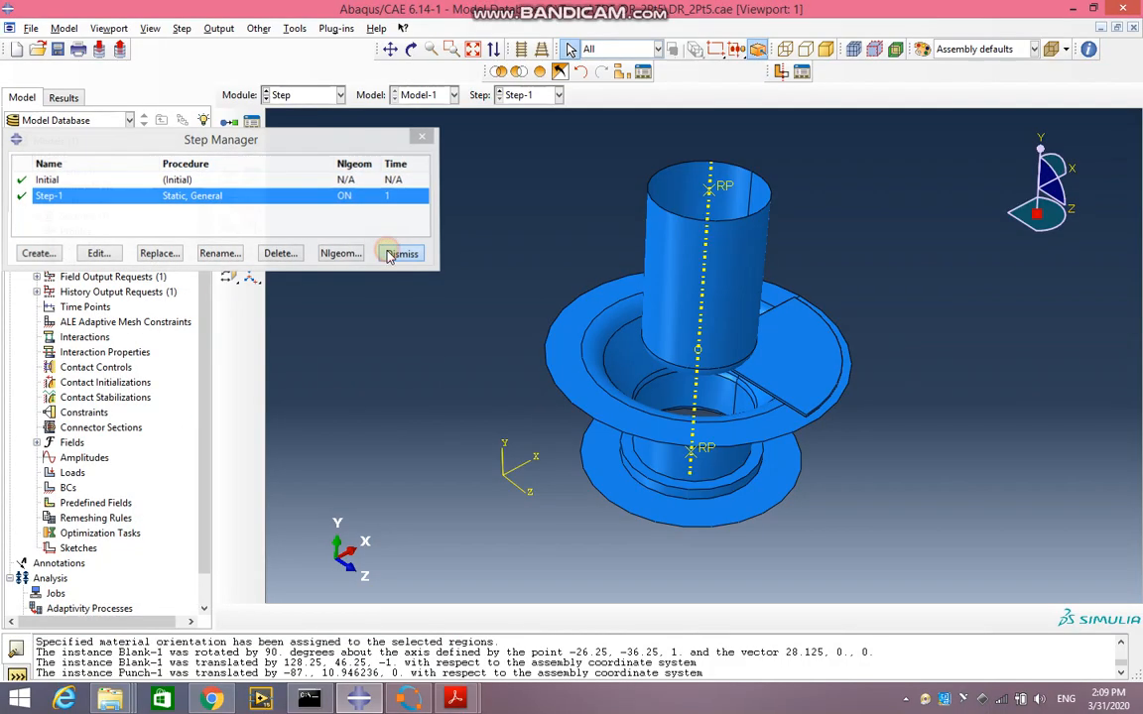
Review the settings of field output request F-Output-1 and accept them with the preselected default variables.
click(220, 29)
mouse_move(317, 46)
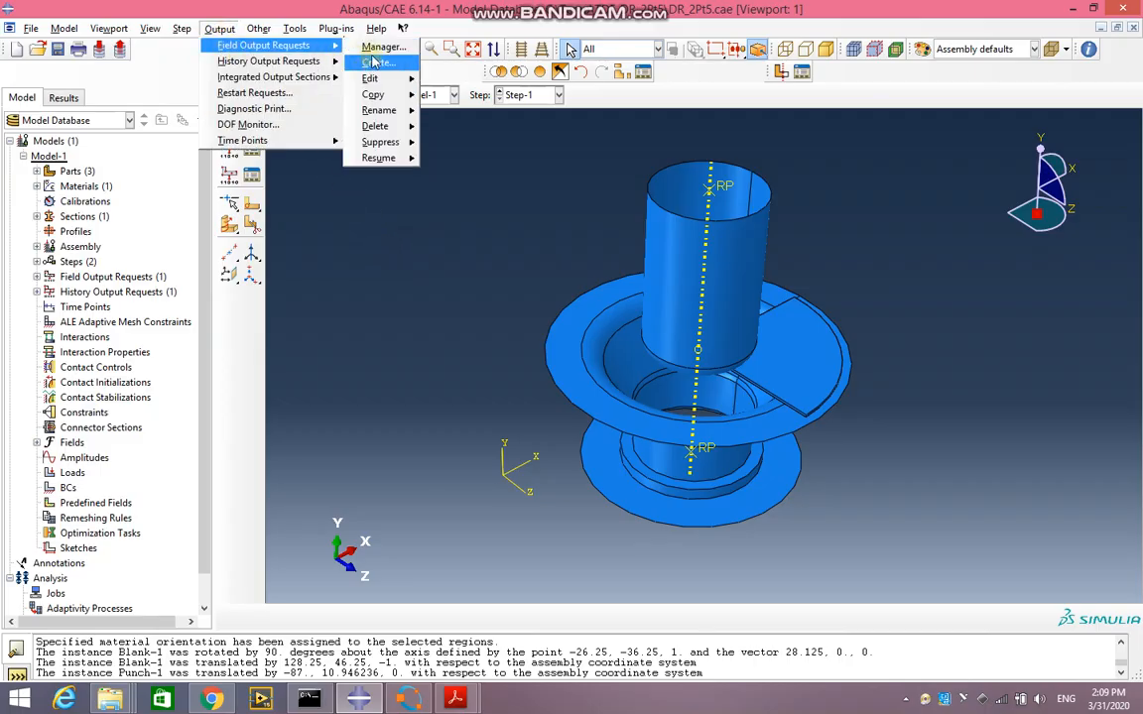
click(373, 55)
click(359, 235)
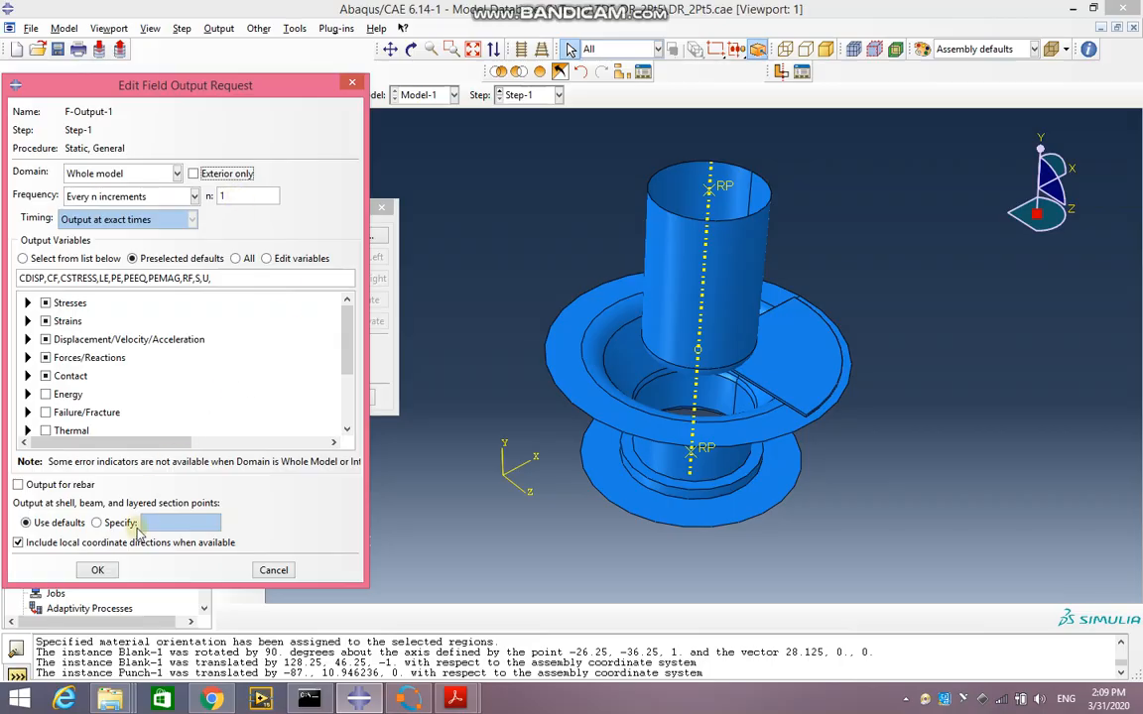
click(114, 571)
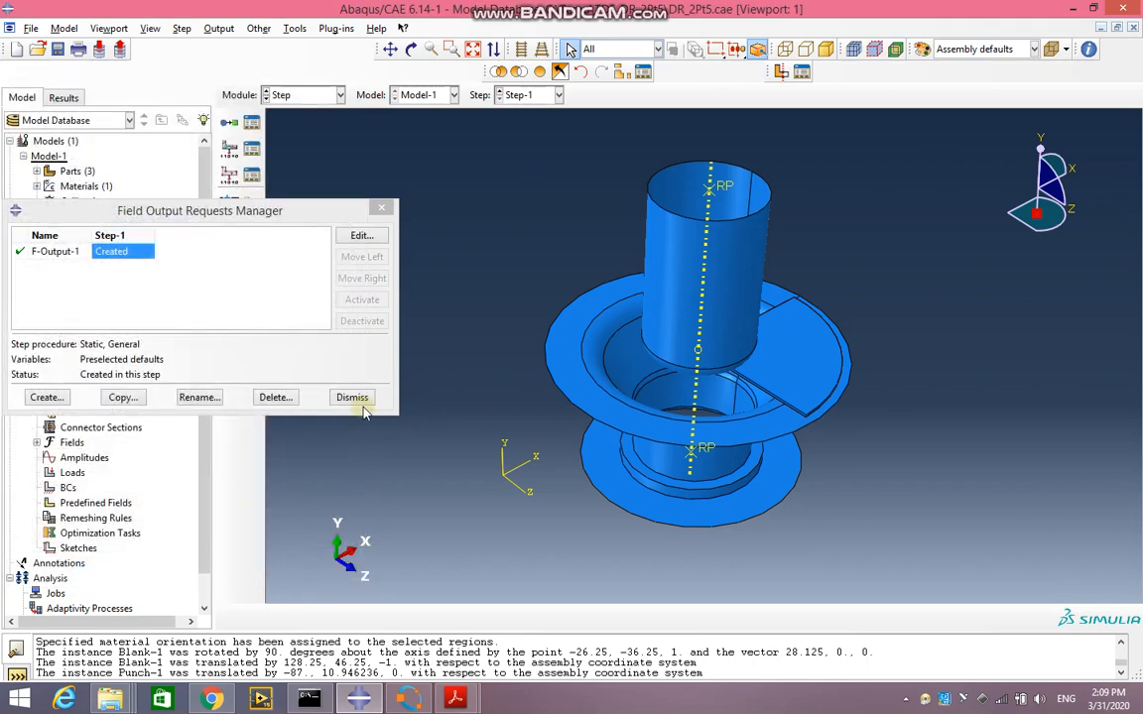
click(359, 399)
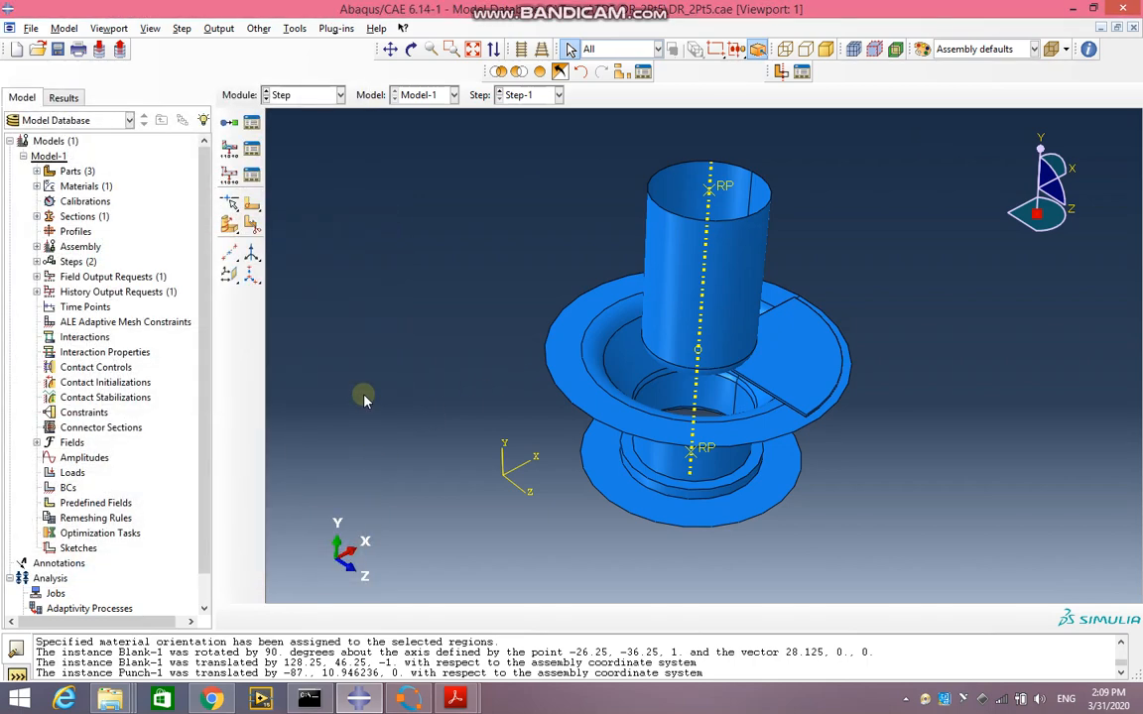
In the Interaction module, create a contact interaction property and add Normal Behavior with "Hard" Contact.
click(294, 91)
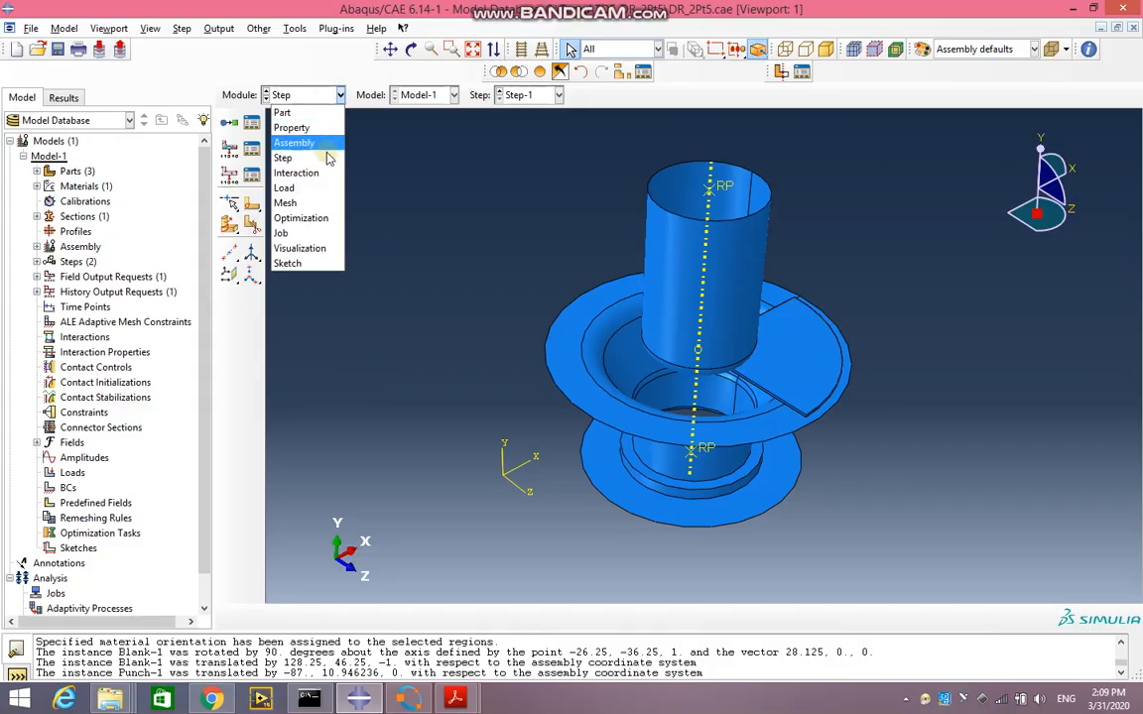
click(297, 172)
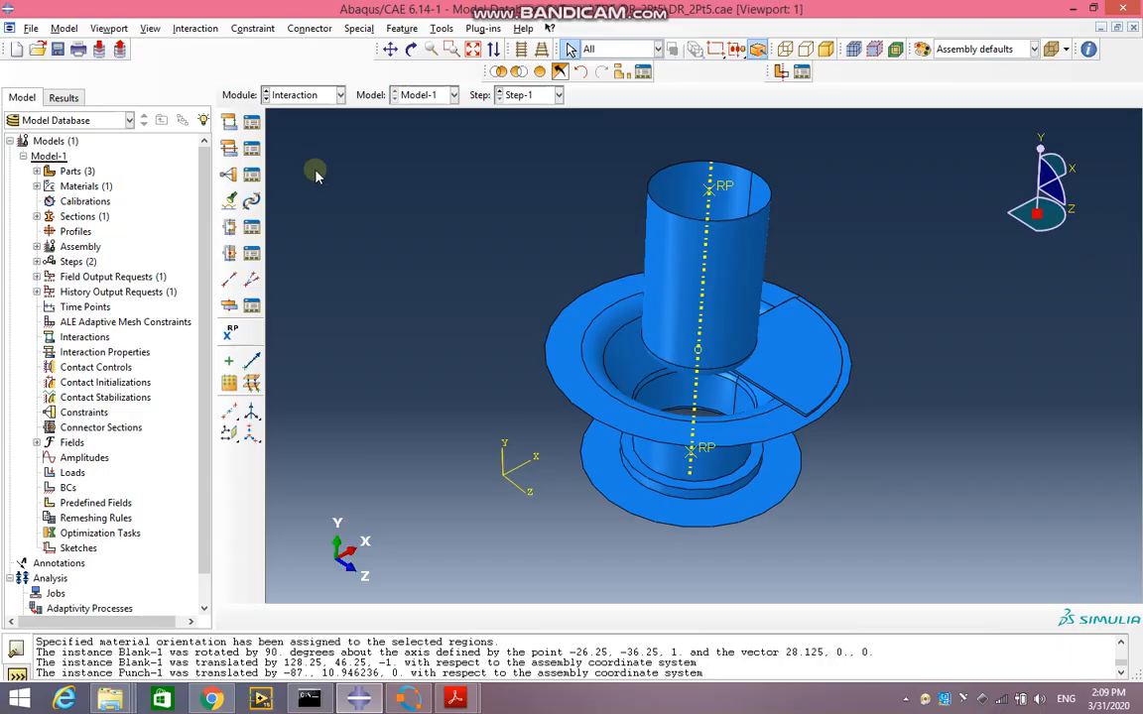
click(251, 151)
click(218, 257)
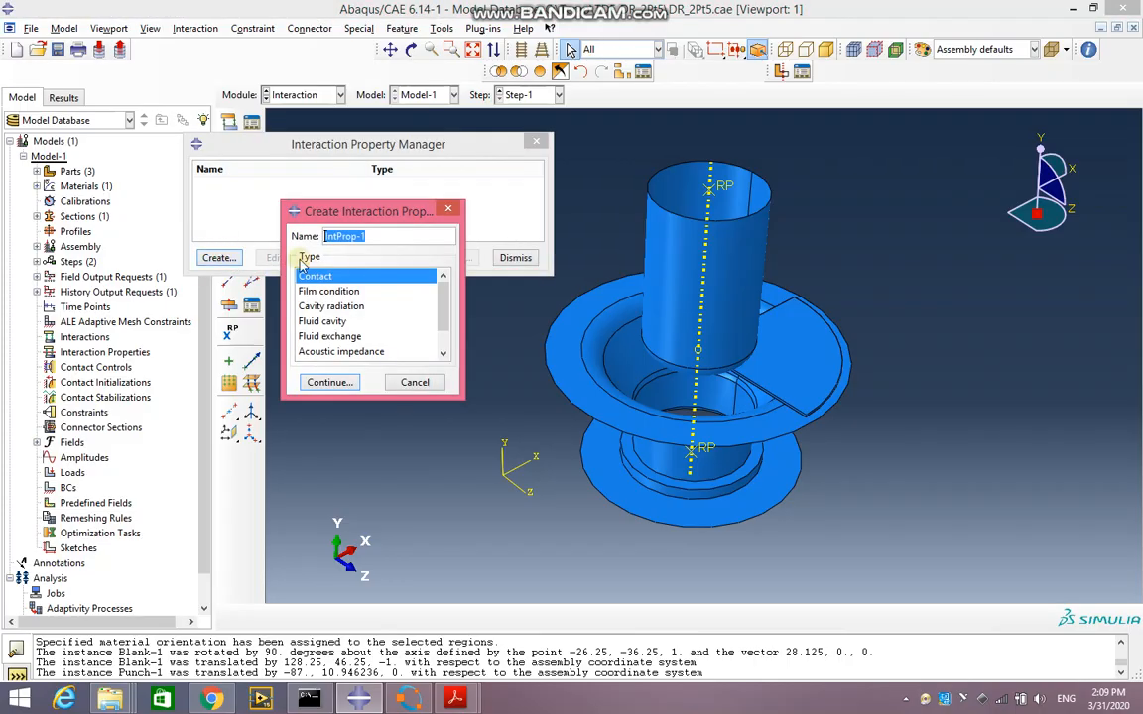
click(327, 382)
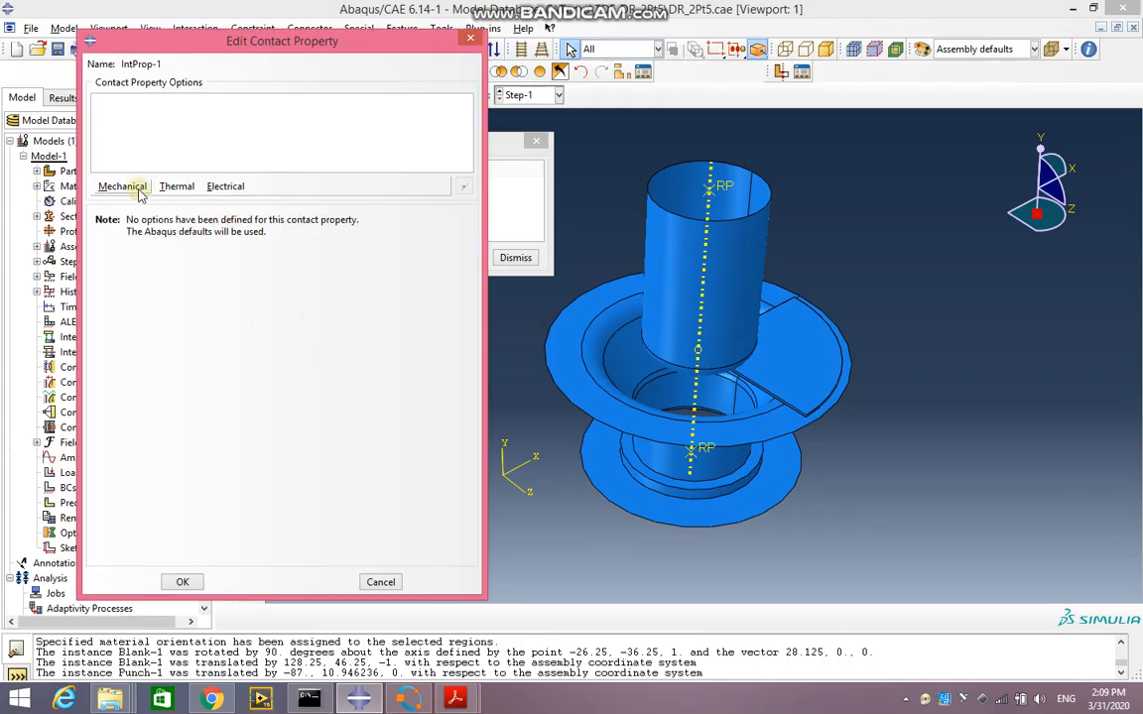
click(140, 195)
click(151, 220)
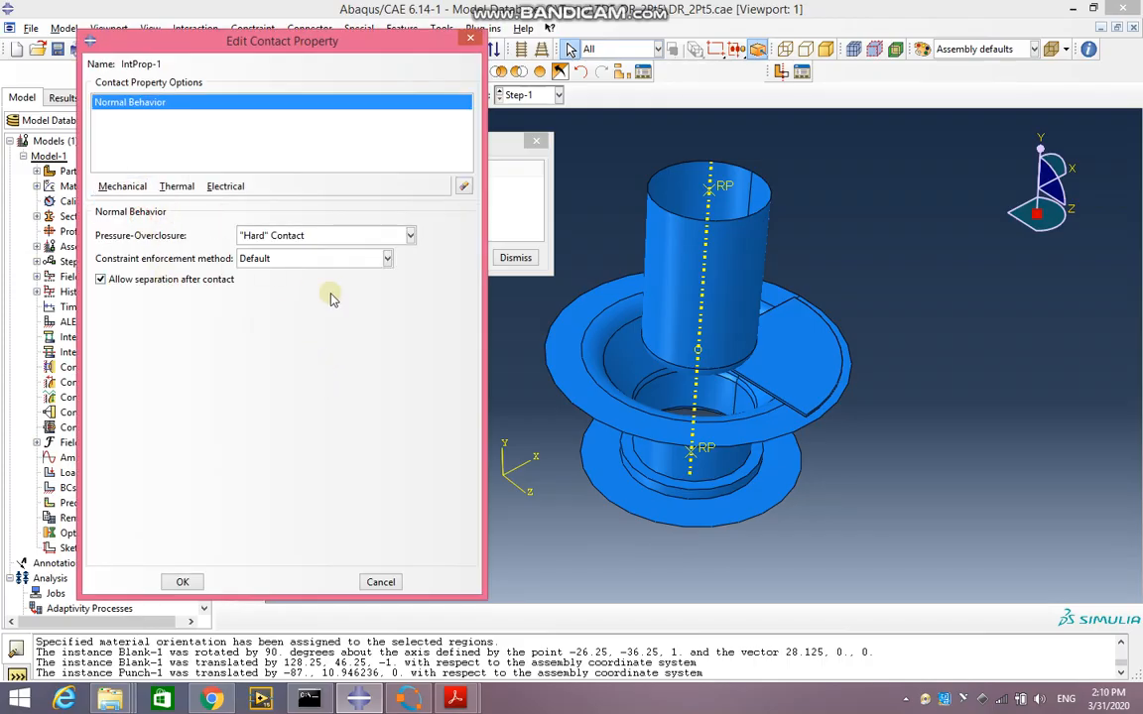
Add Tangential Behavior with Penalty friction and a friction coefficient of 0.15, and save the contact property.
click(111, 188)
click(119, 201)
click(268, 239)
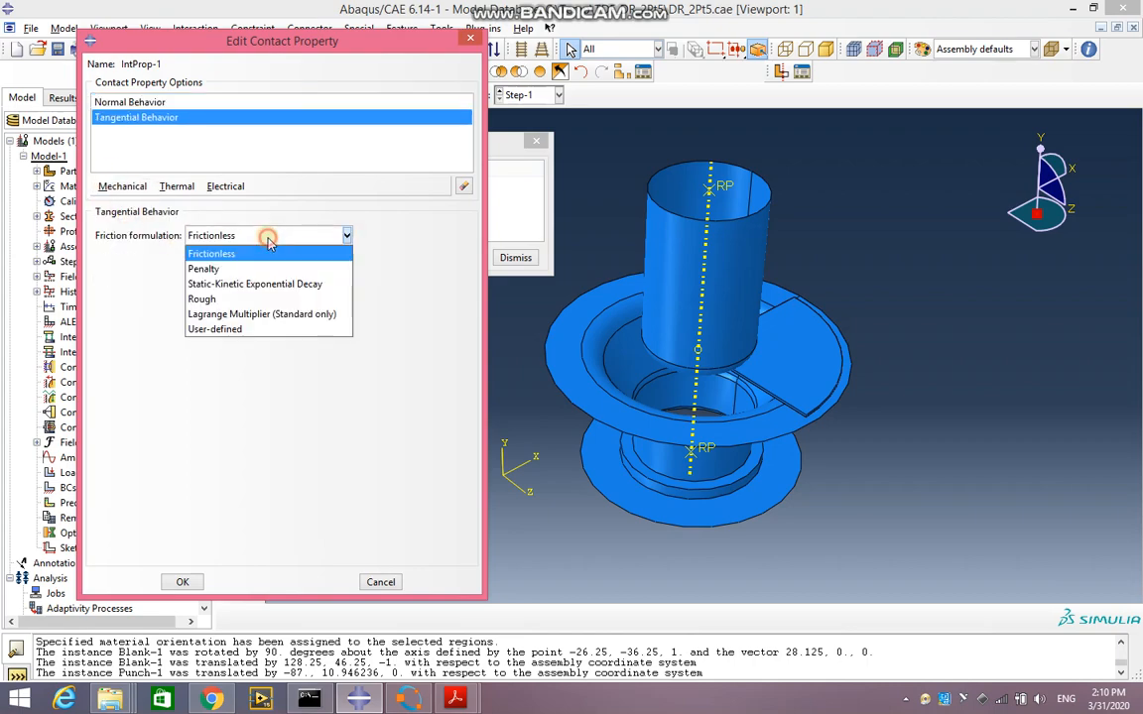
click(226, 269)
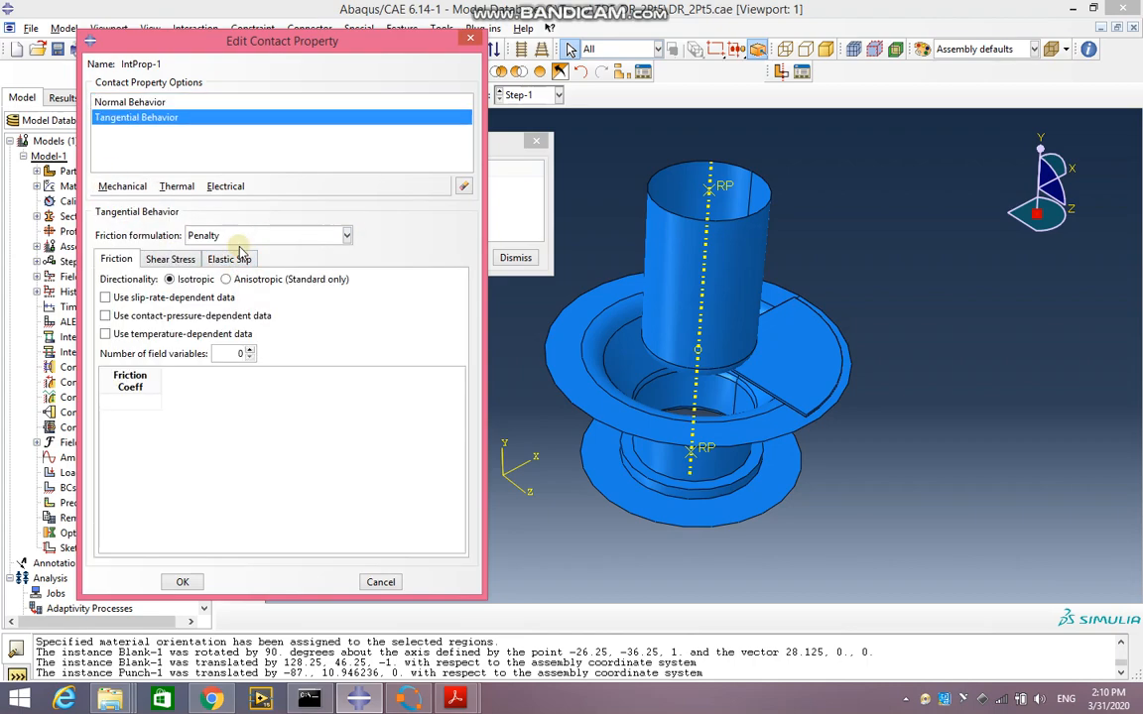
click(133, 402)
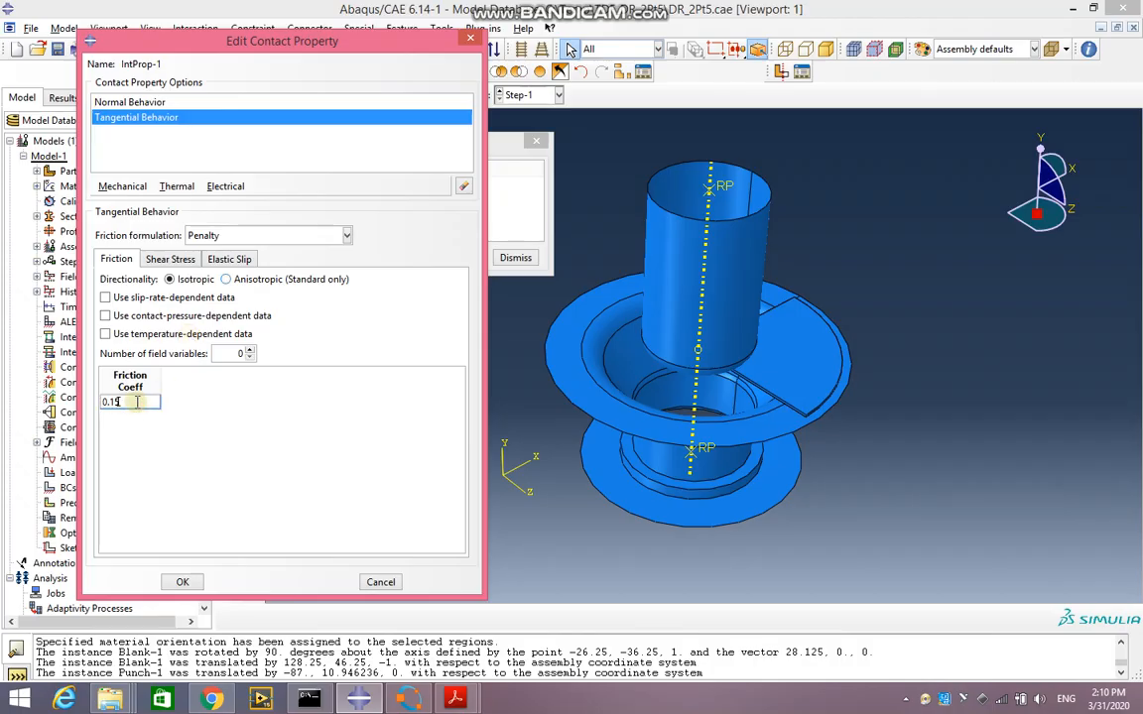
click(180, 582)
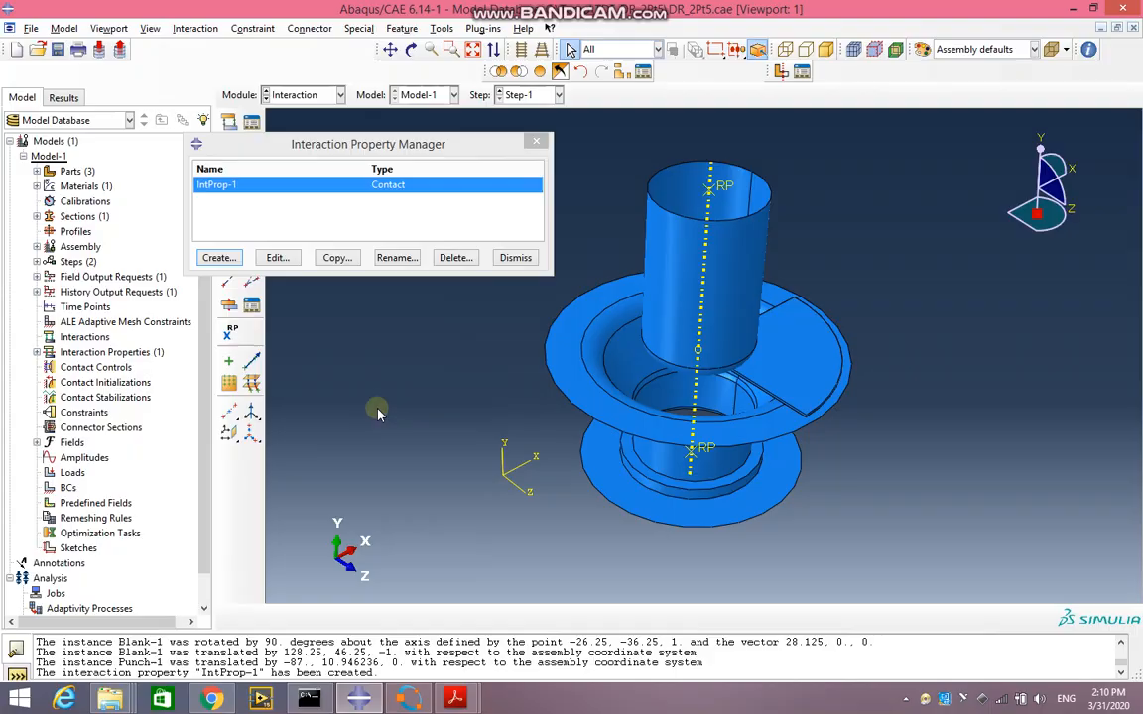
click(516, 258)
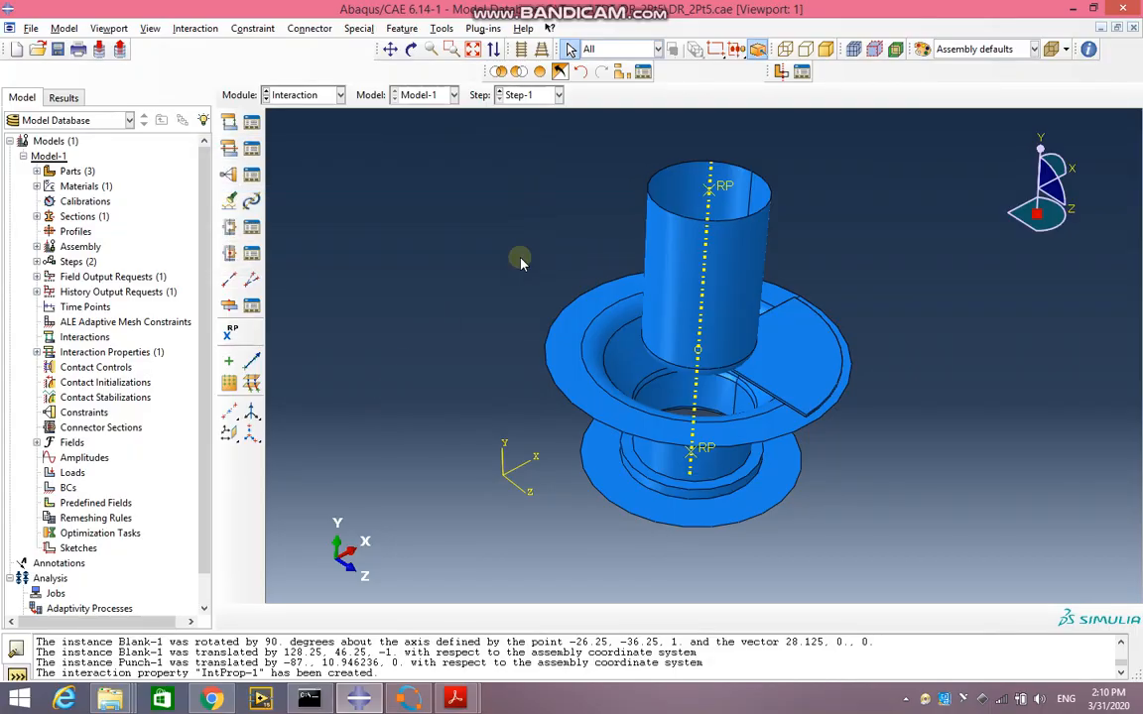
Start a surface-to-surface contact (Standard) interaction named Die_Blank in Step-1.
click(253, 124)
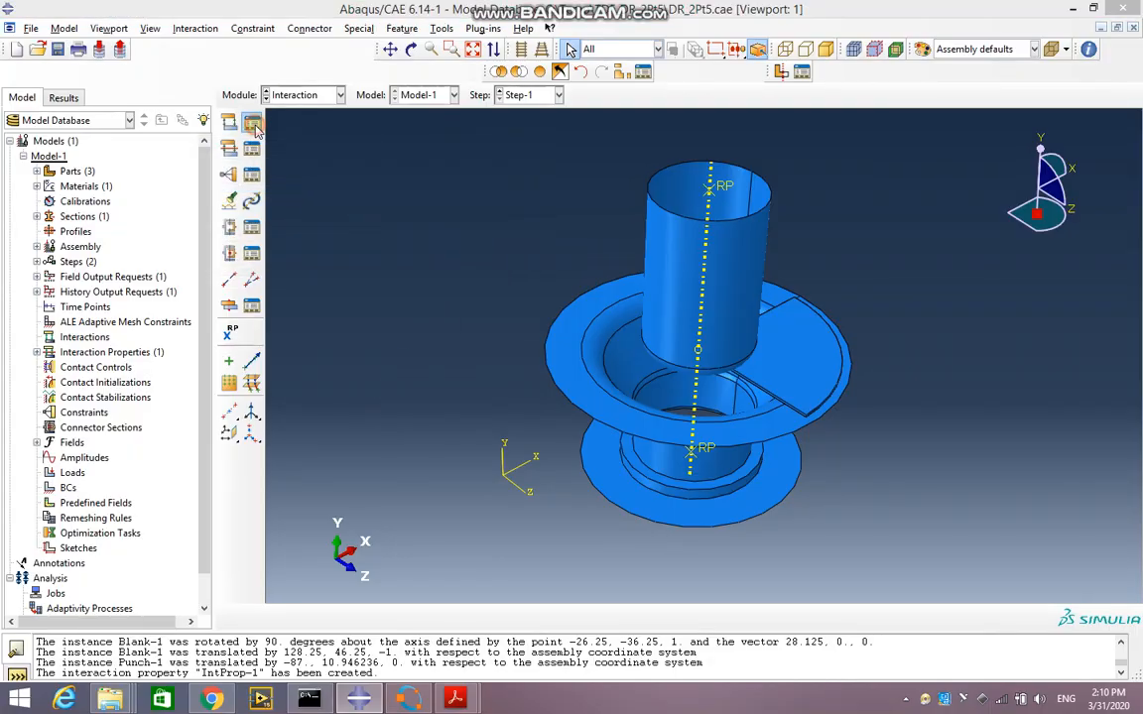
click(141, 546)
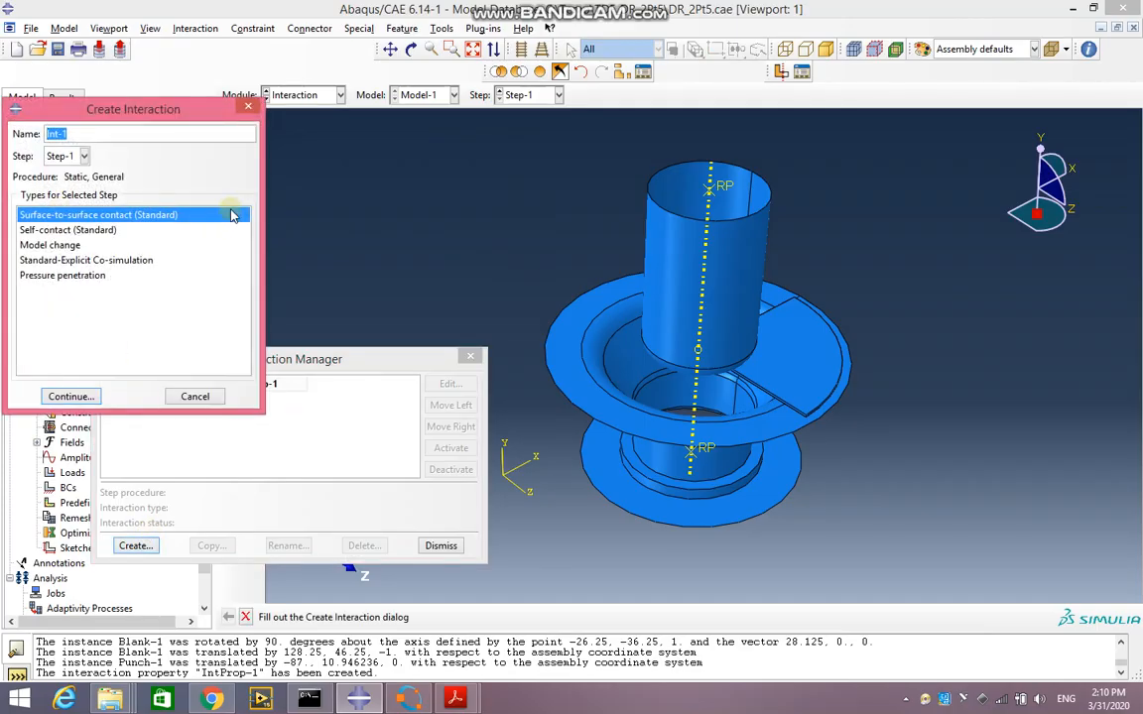
text(Di)
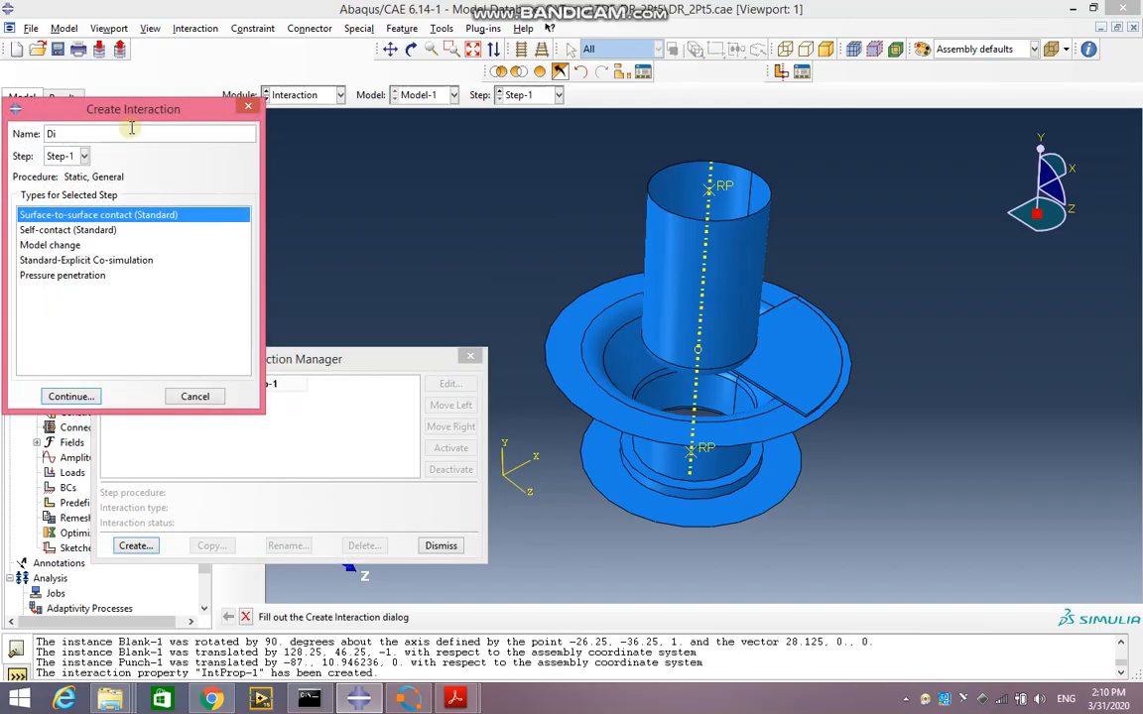
text(e_Blank)
click(71, 395)
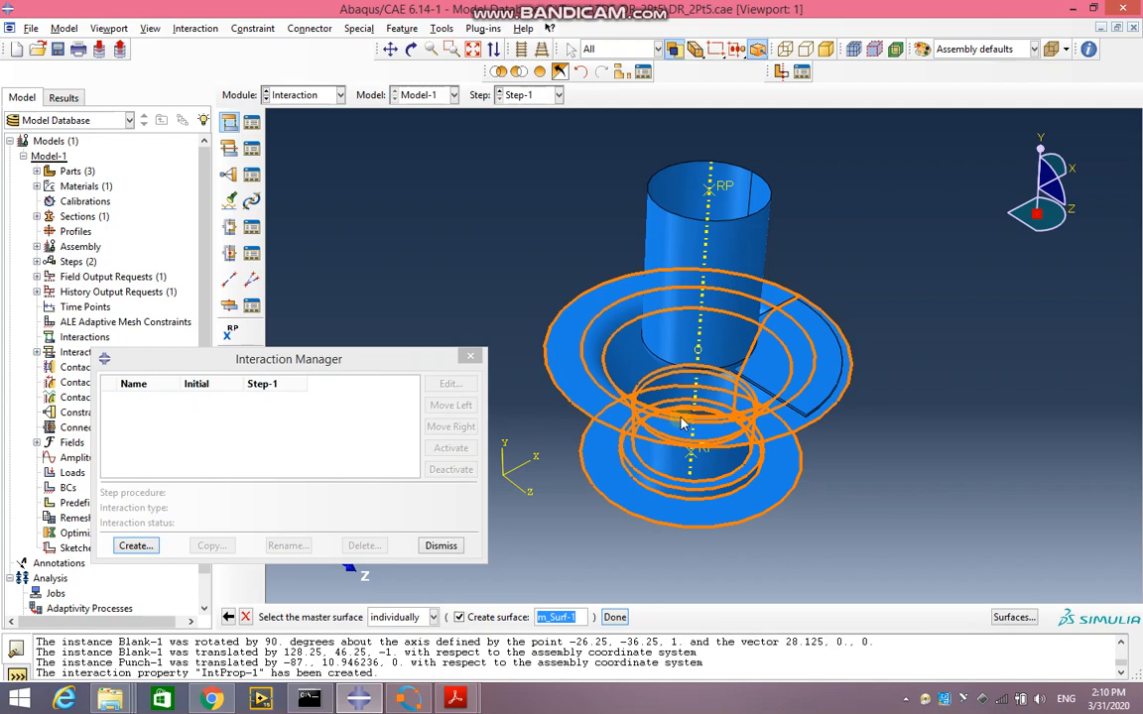
Assign the brown side of the die as the master surface of the Die_Blank interaction.
click(701, 526)
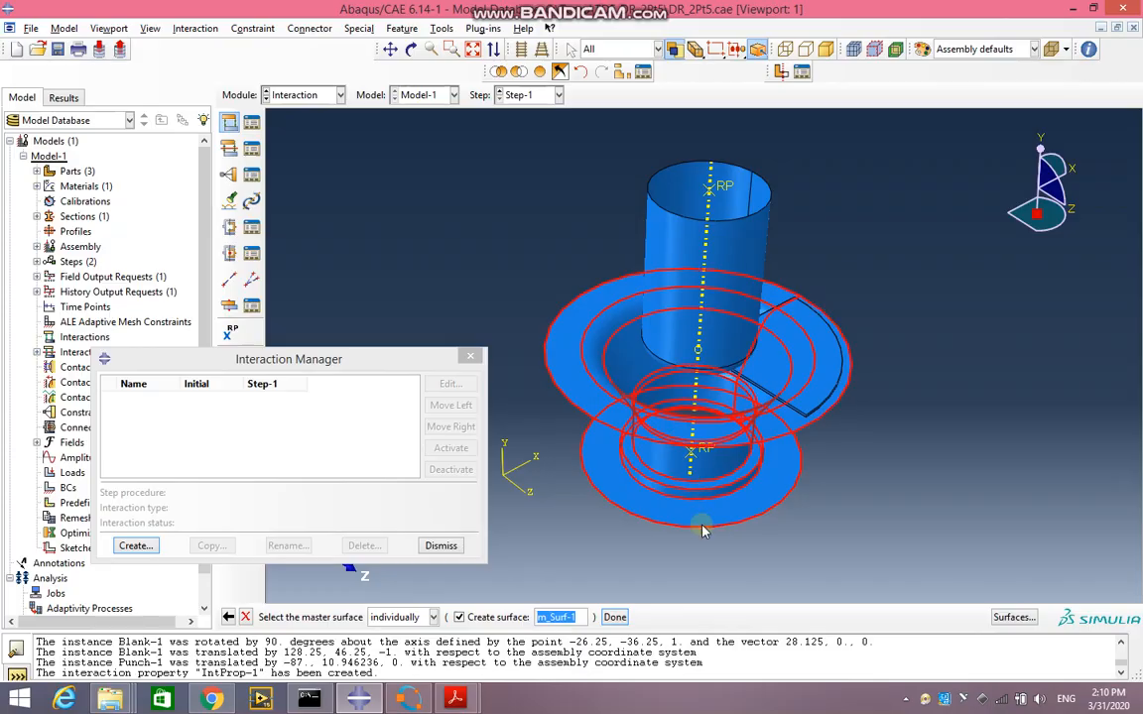
click(615, 618)
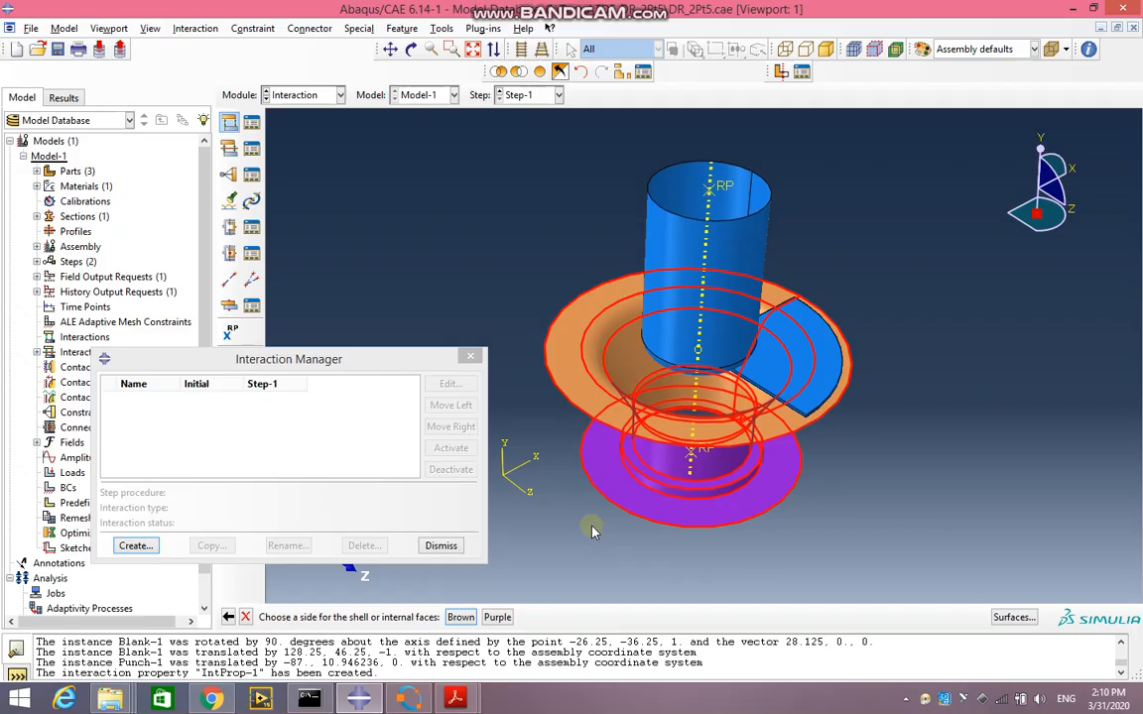
click(459, 618)
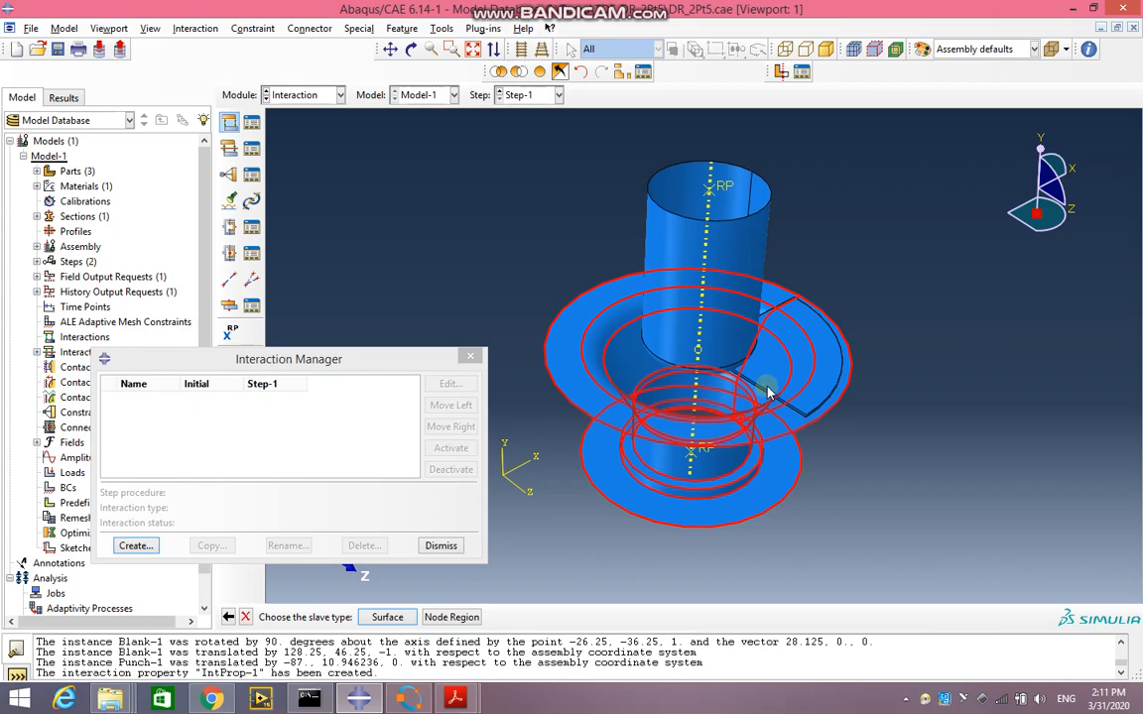
Replace the displayed entities with only the blank instance to isolate it for slave surface selection.
click(498, 71)
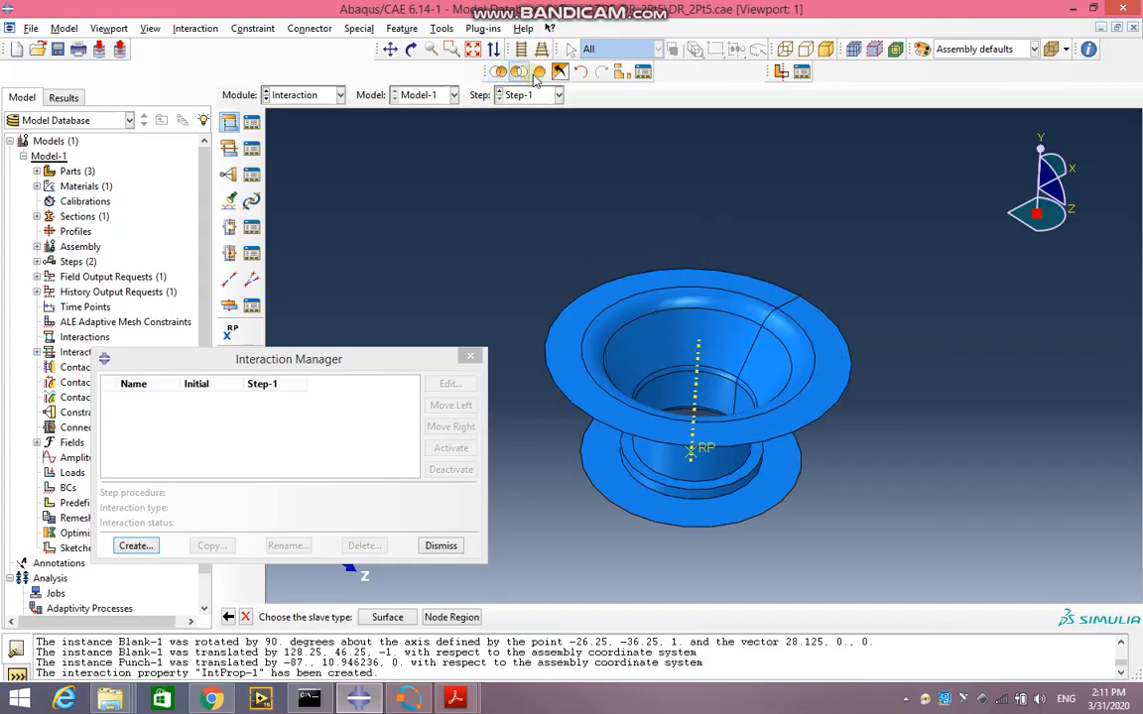
click(496, 73)
click(498, 71)
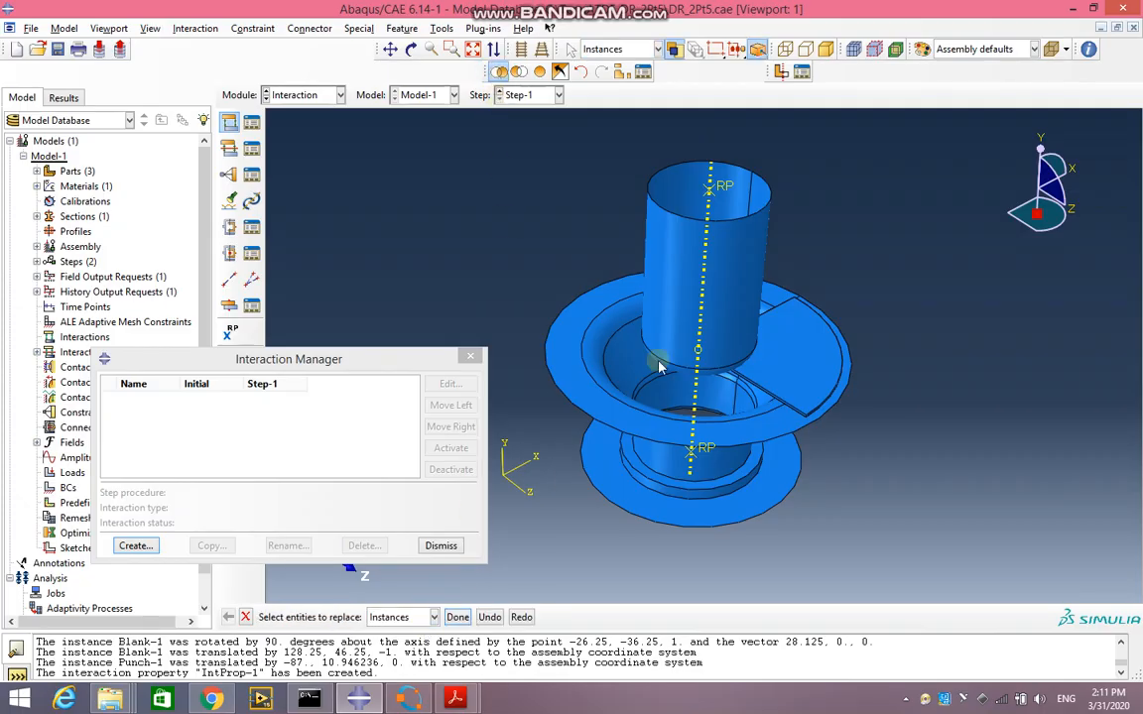
click(787, 402)
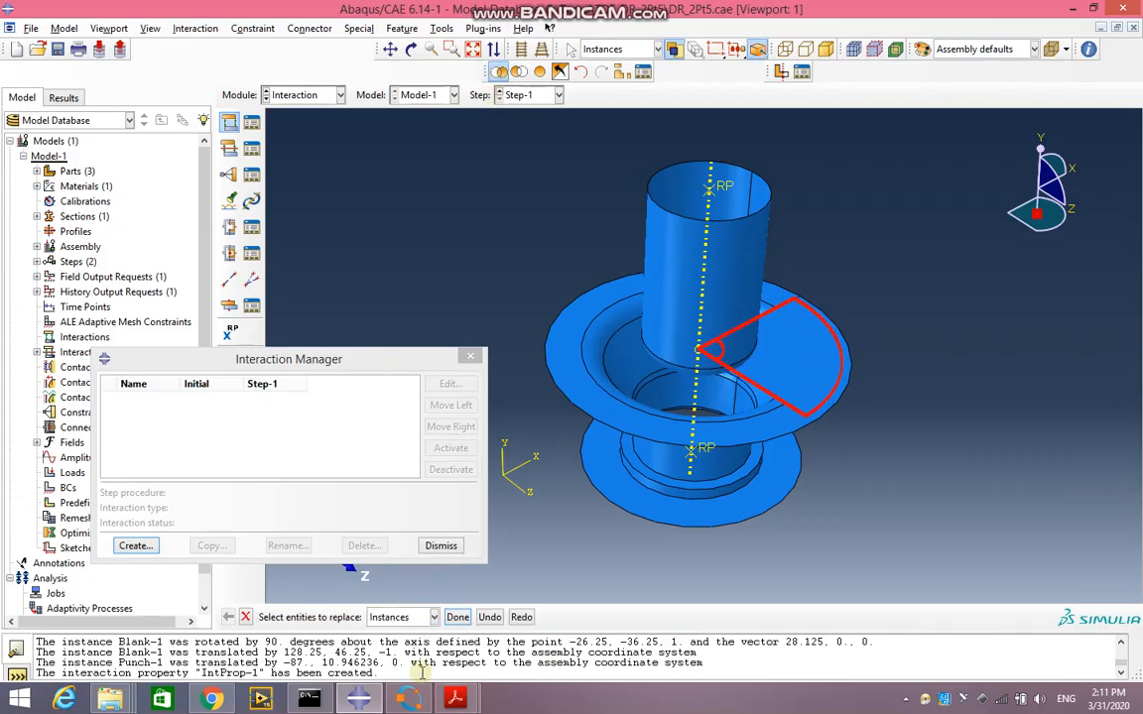
middle_click(779, 382)
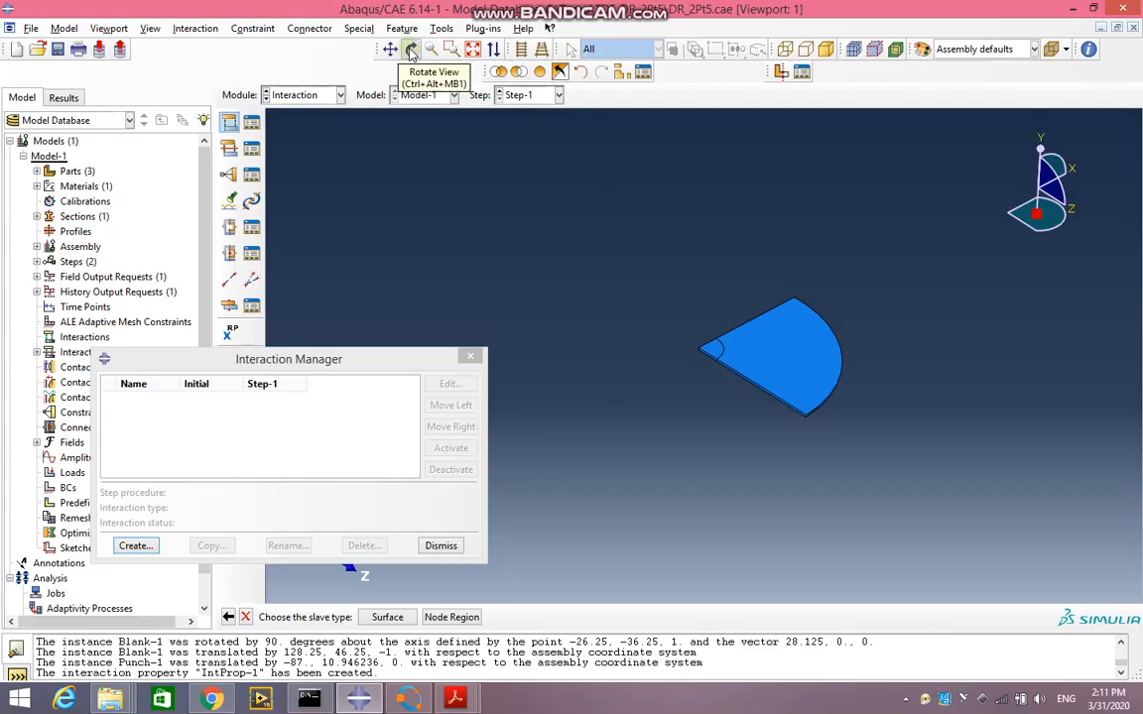
Assign both underside faces of the blank, including the small inner sector, as the slave surface of the Die_Blank interaction.
click(412, 51)
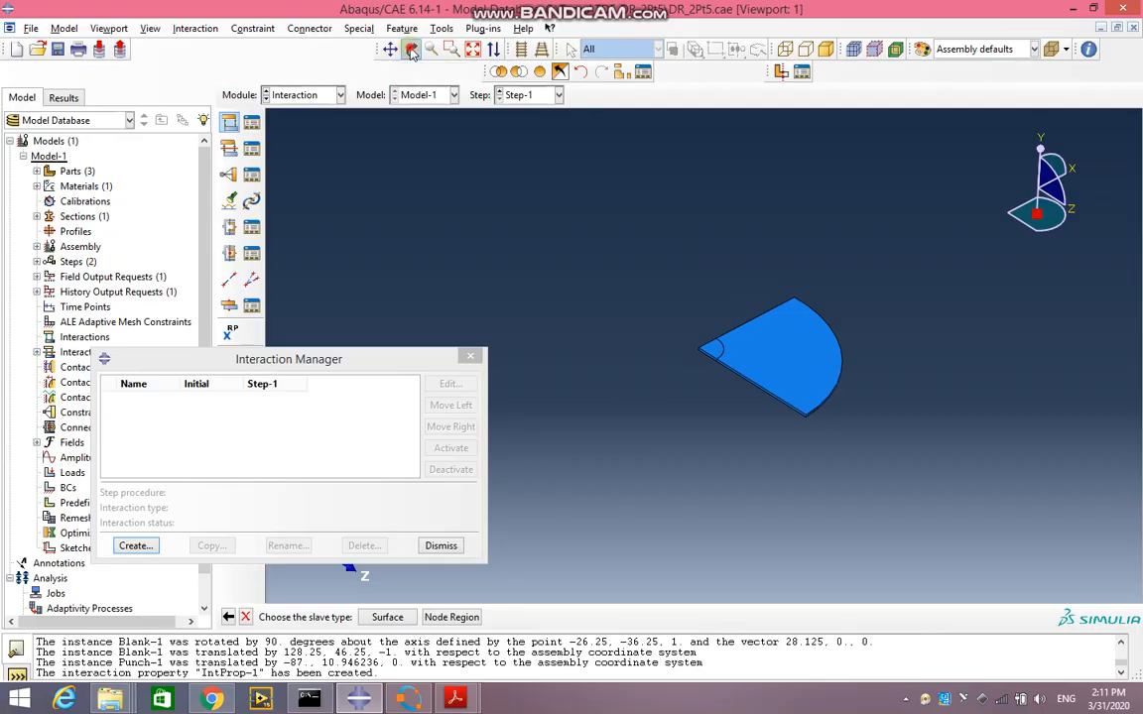
drag(783, 366, 537, 466)
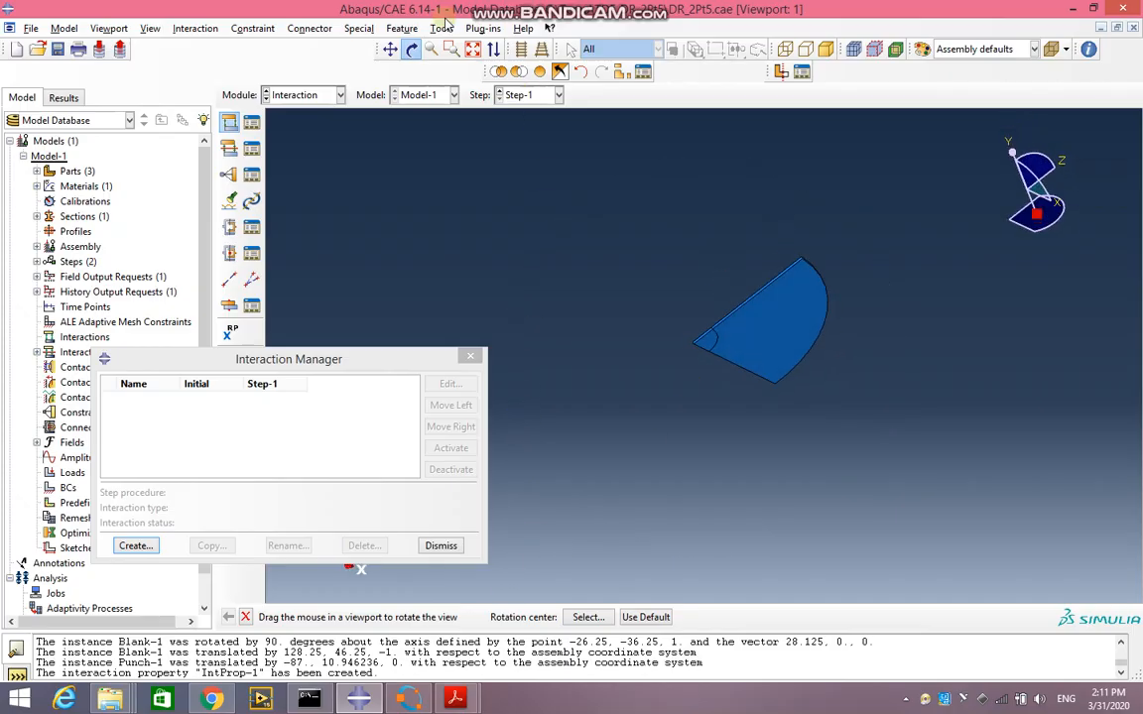
click(410, 51)
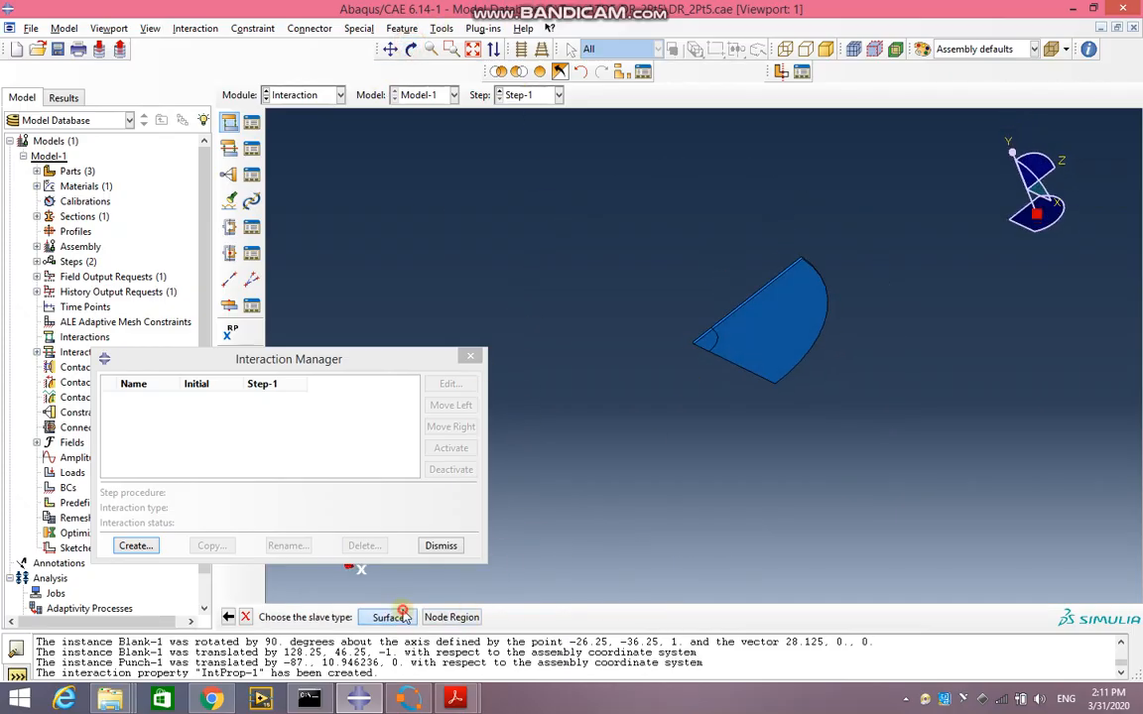
click(387, 617)
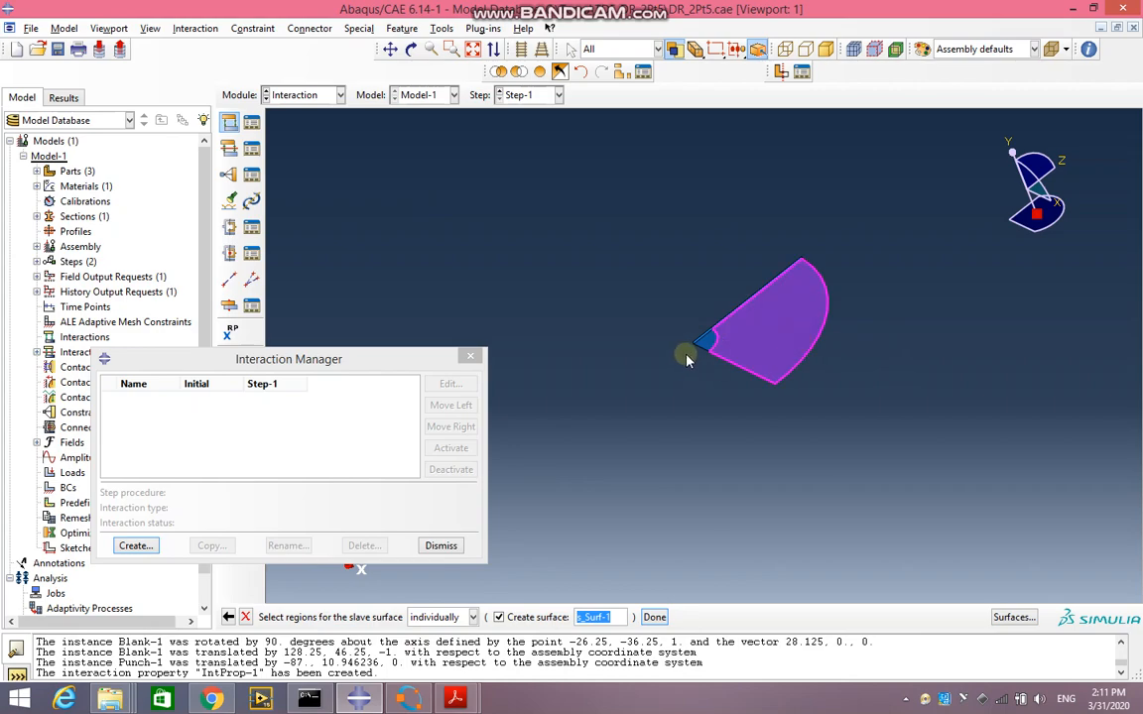
scroll(710, 347, up, 3)
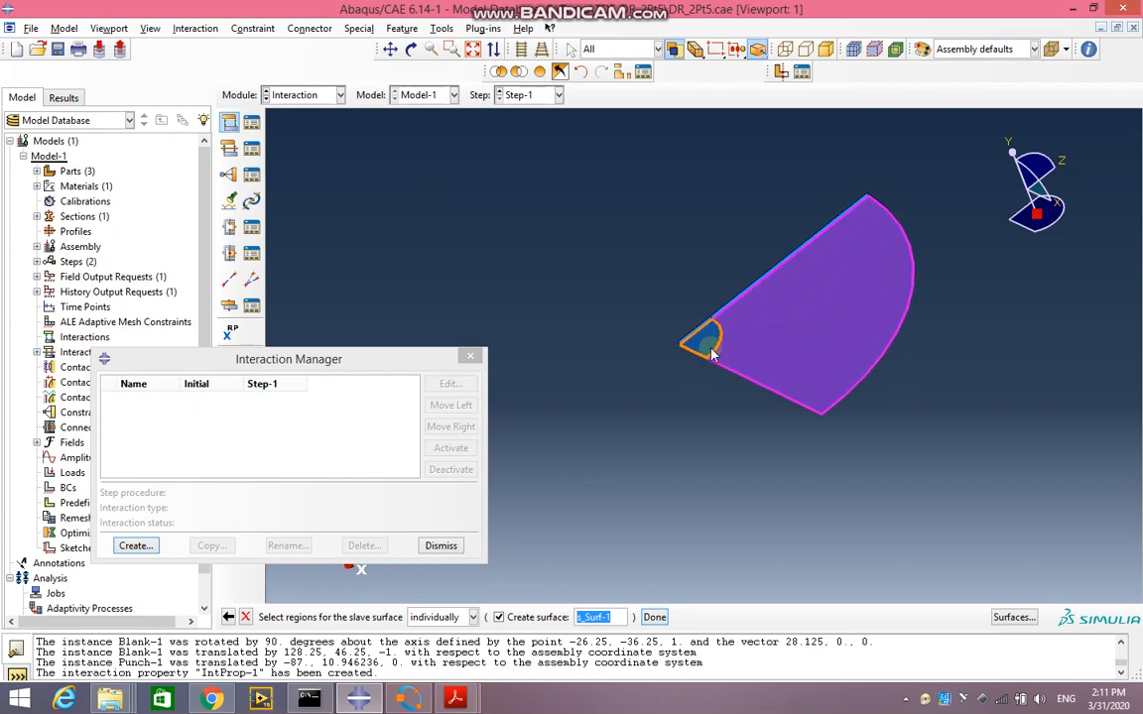
click(659, 617)
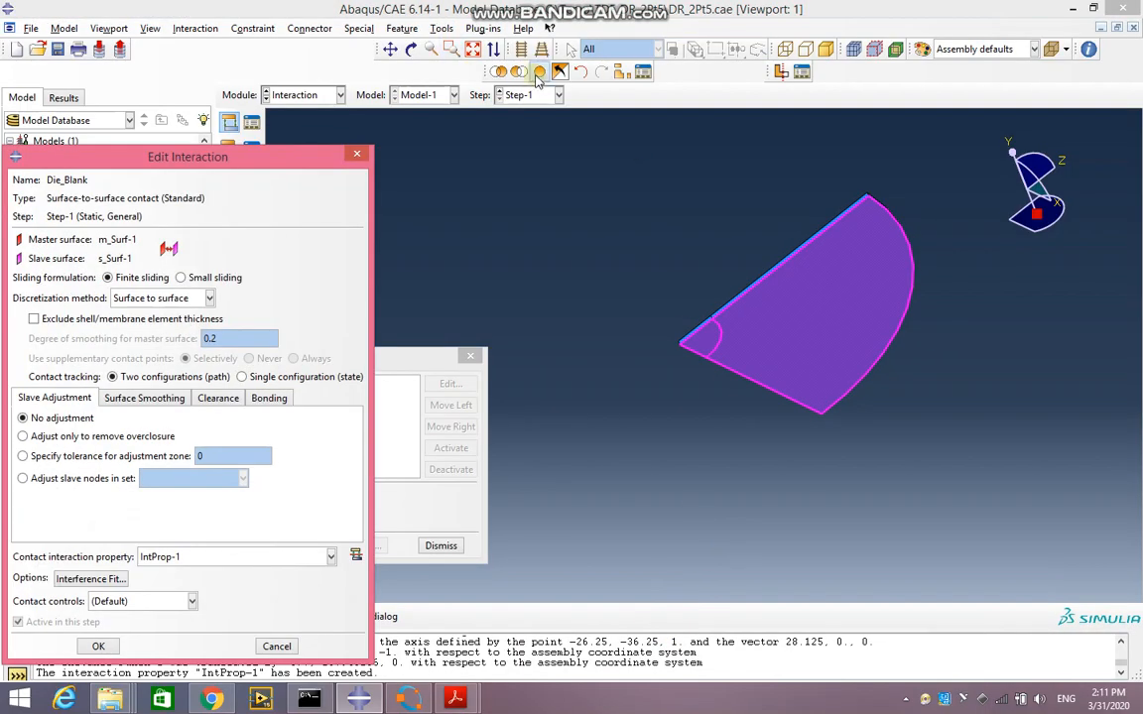
Redisplay the whole assembly, set Die_Blank's slave adjustment to Adjust only to remove overclosure, and save the interaction.
click(539, 72)
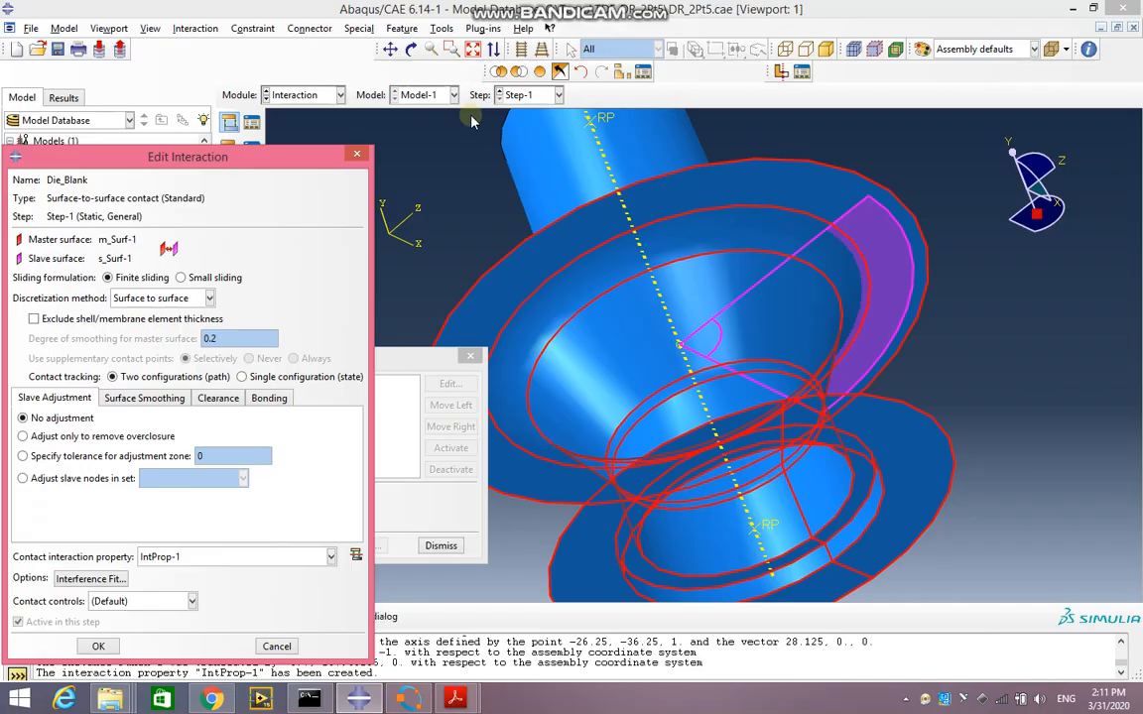
click(410, 50)
drag(695, 214, 655, 397)
drag(814, 233, 907, 339)
drag(622, 339, 630, 377)
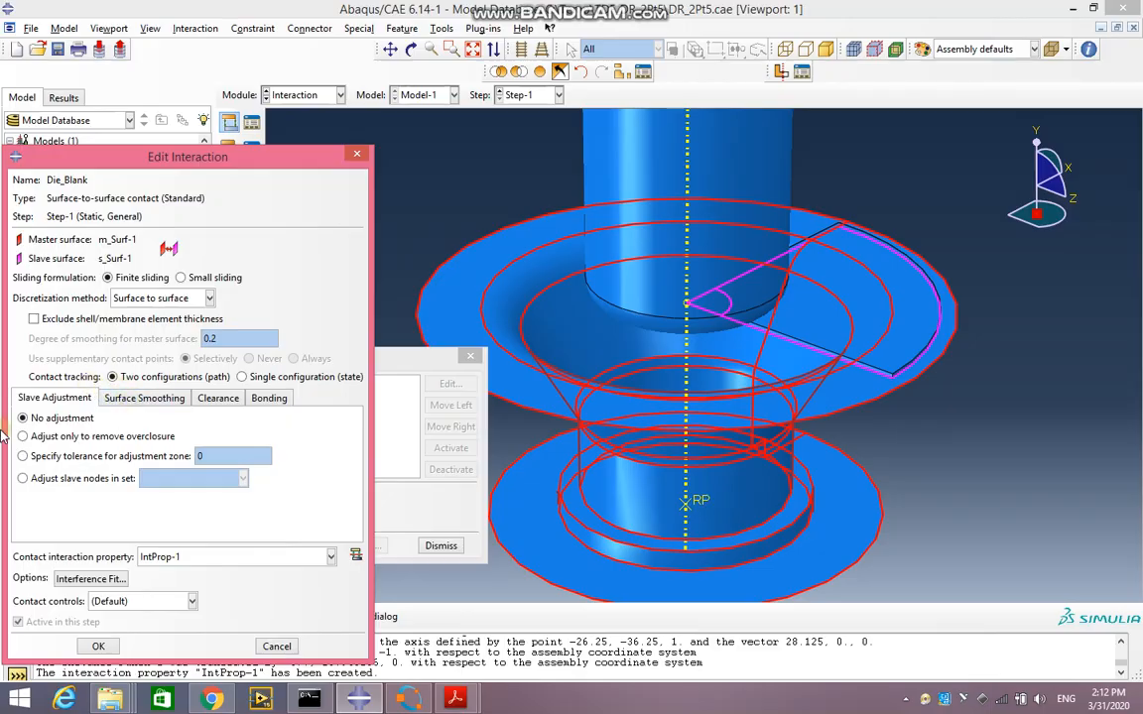
click(109, 437)
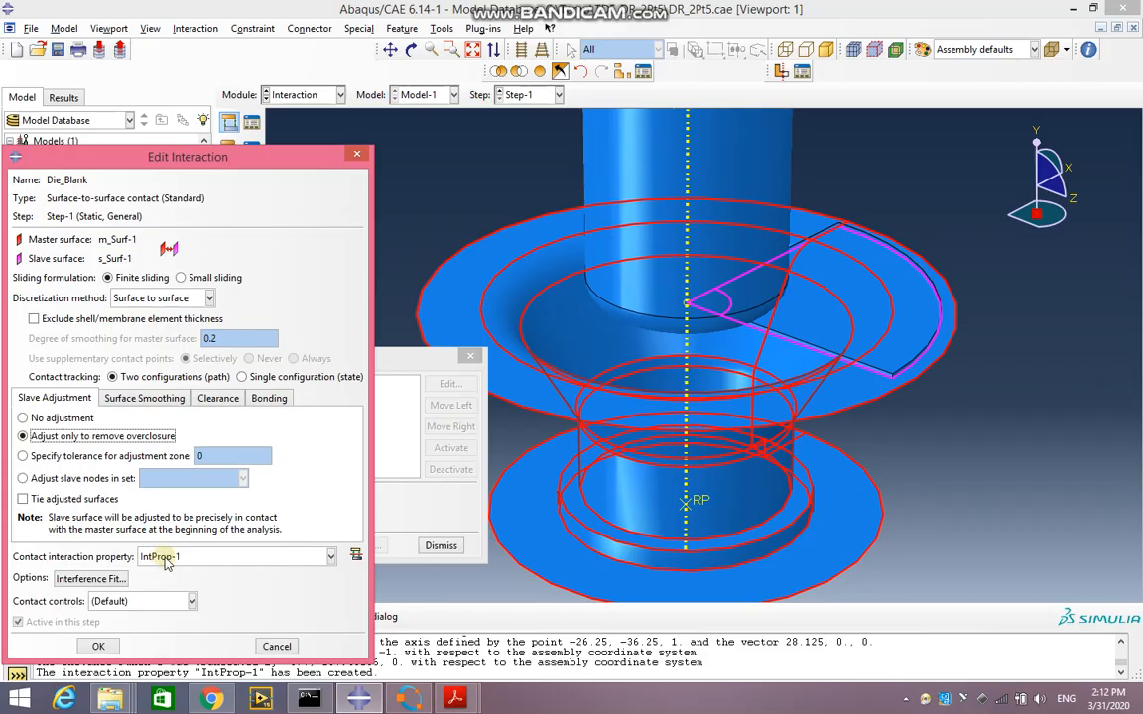
click(99, 646)
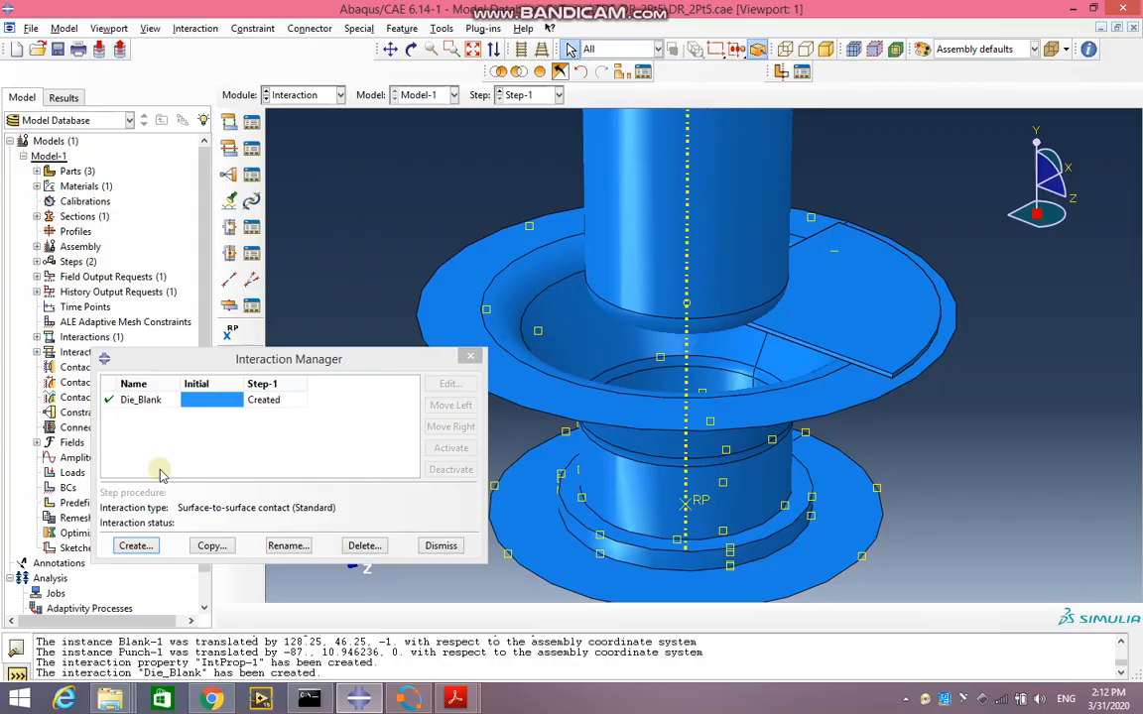
Start a surface-to-surface contact (Standard) interaction named Punch_Blank in Step-1, using the punch's brown side as the master surface.
click(147, 549)
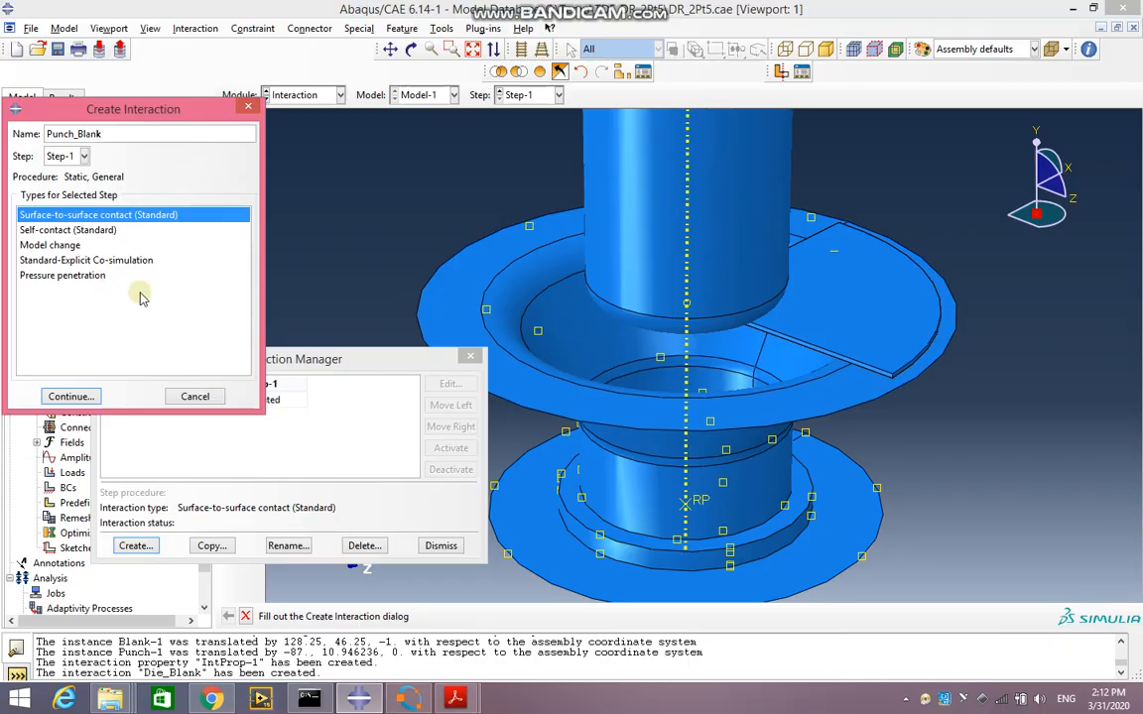
click(71, 396)
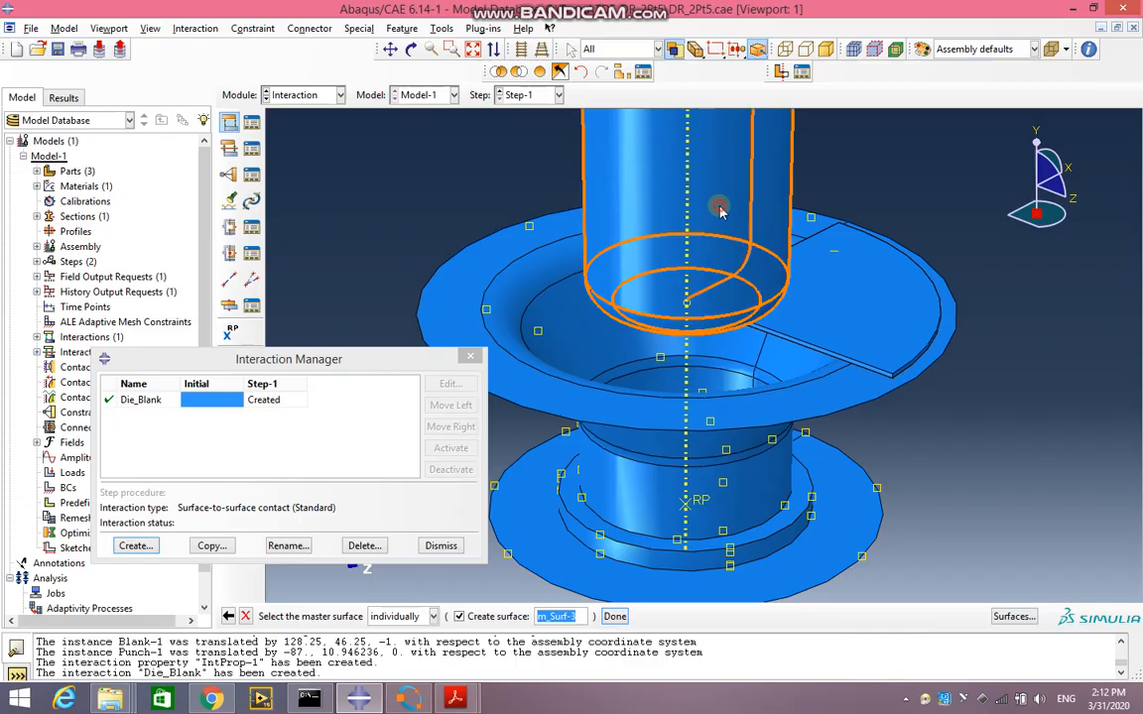
click(645, 188)
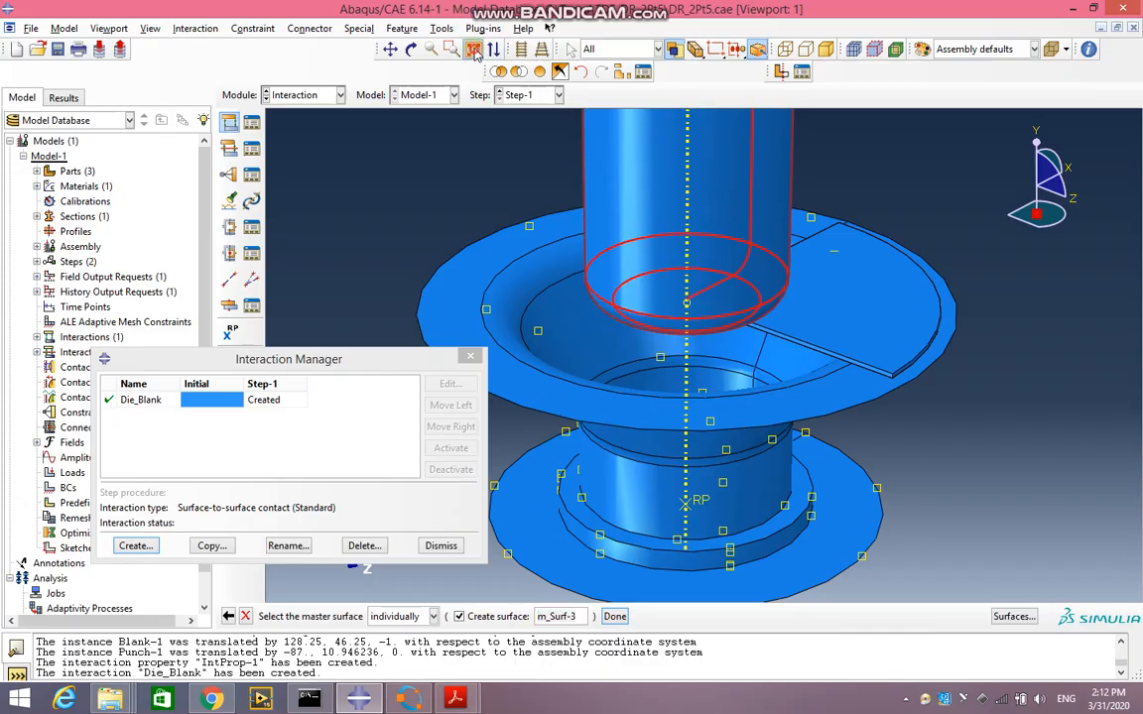
click(473, 48)
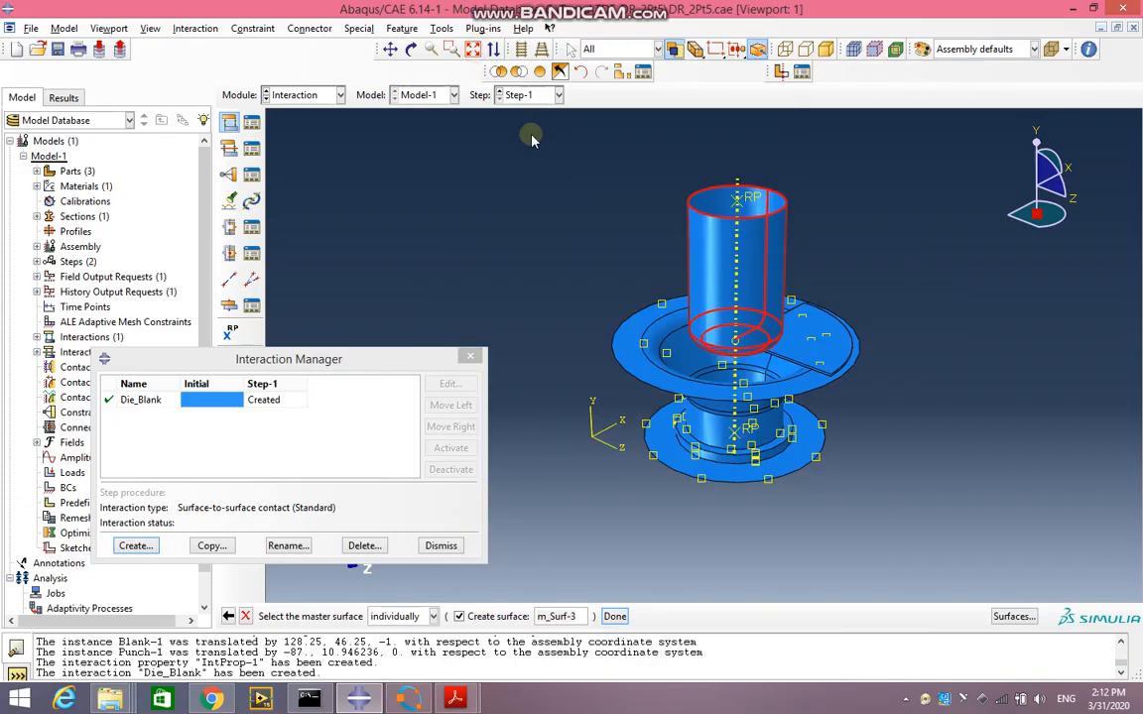
click(621, 618)
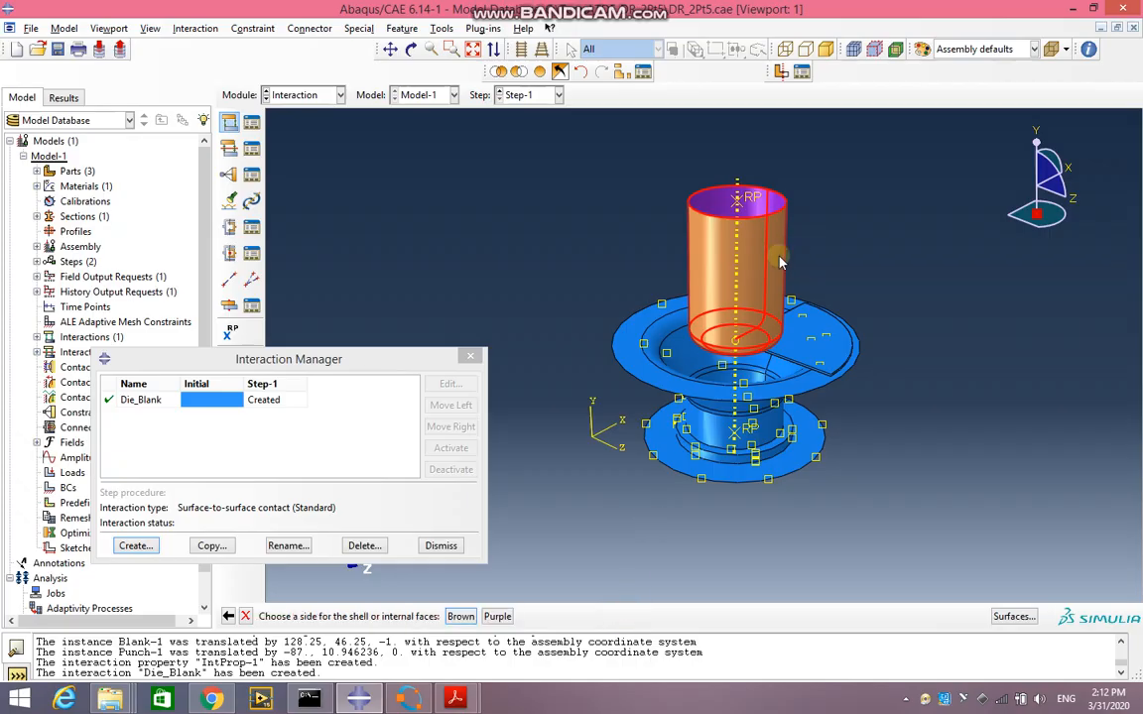
click(462, 616)
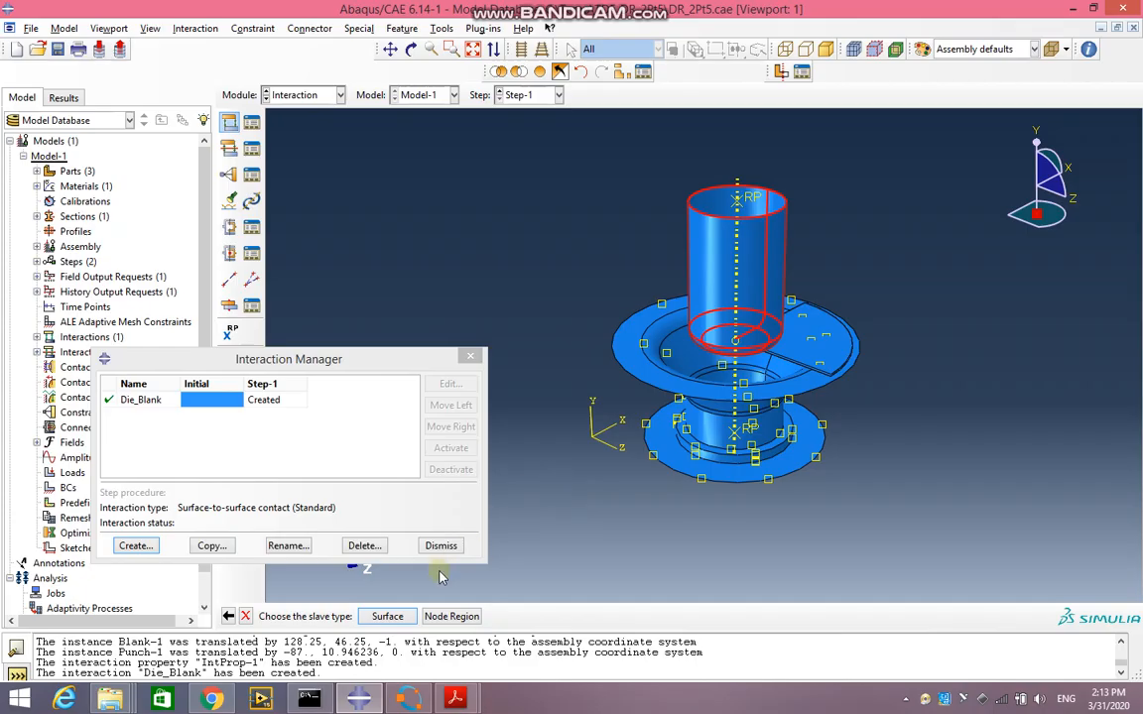
Show only the blank instance again so its upper faces can be picked for Punch_Blank.
click(500, 72)
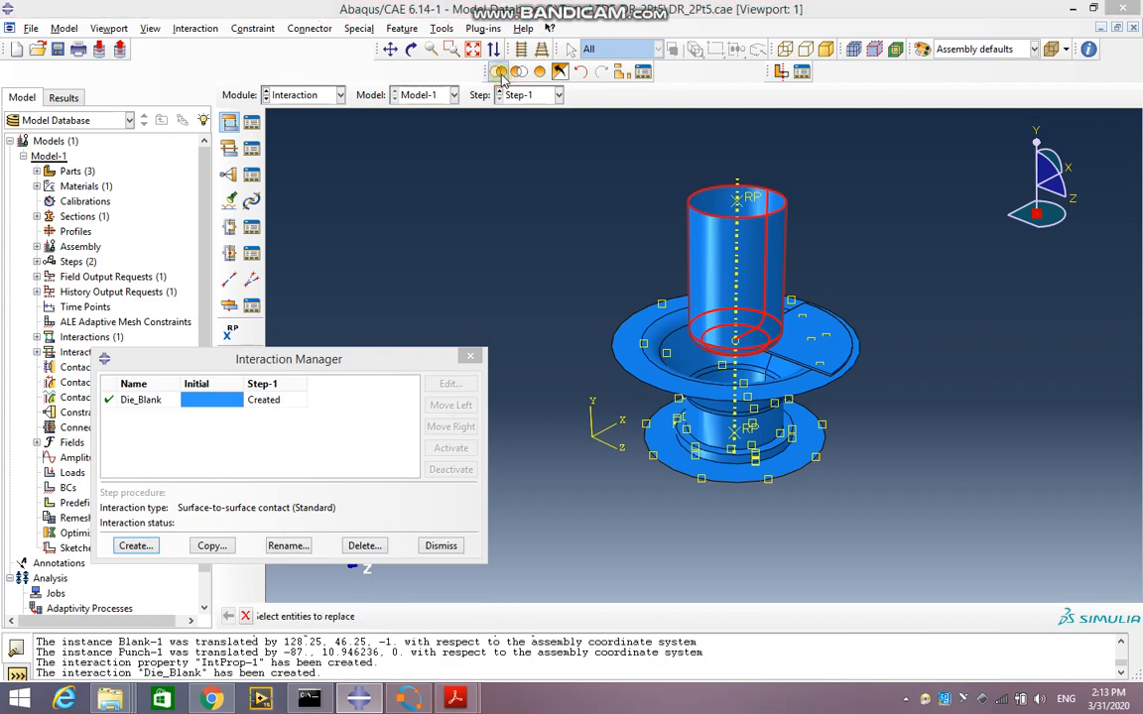
click(539, 73)
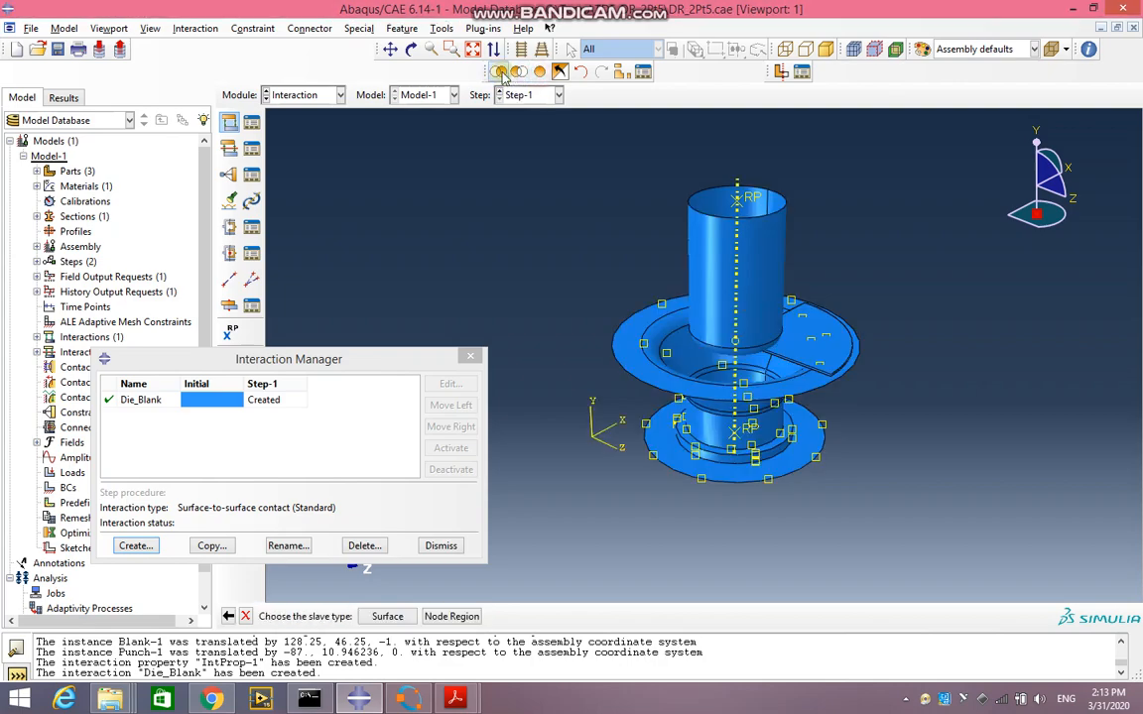
click(499, 73)
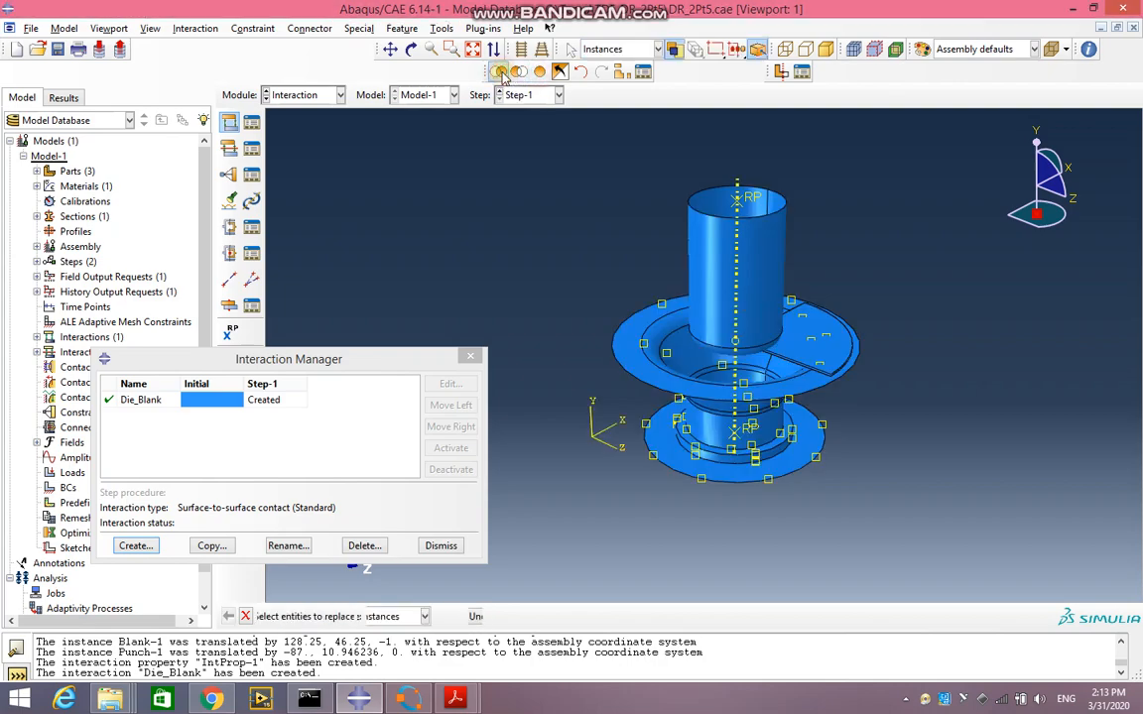
click(802, 332)
click(457, 617)
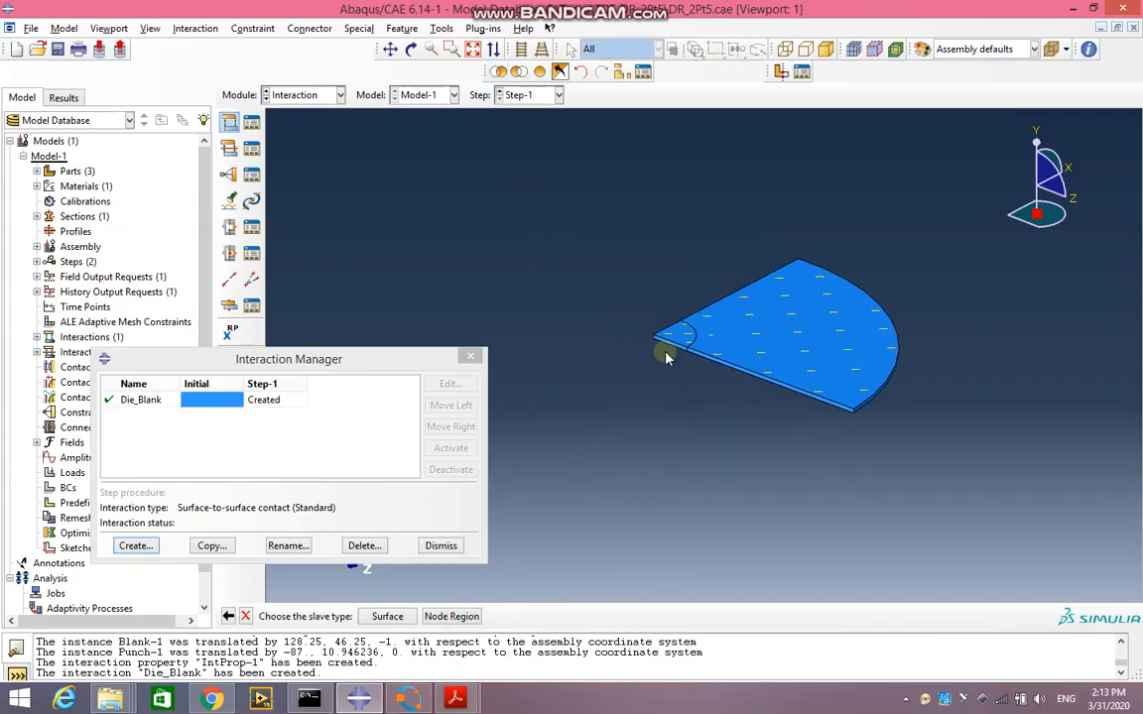
Assign both upper faces of the blank, the small inner sector and the large one, as the Punch_Blank slave surface.
click(409, 617)
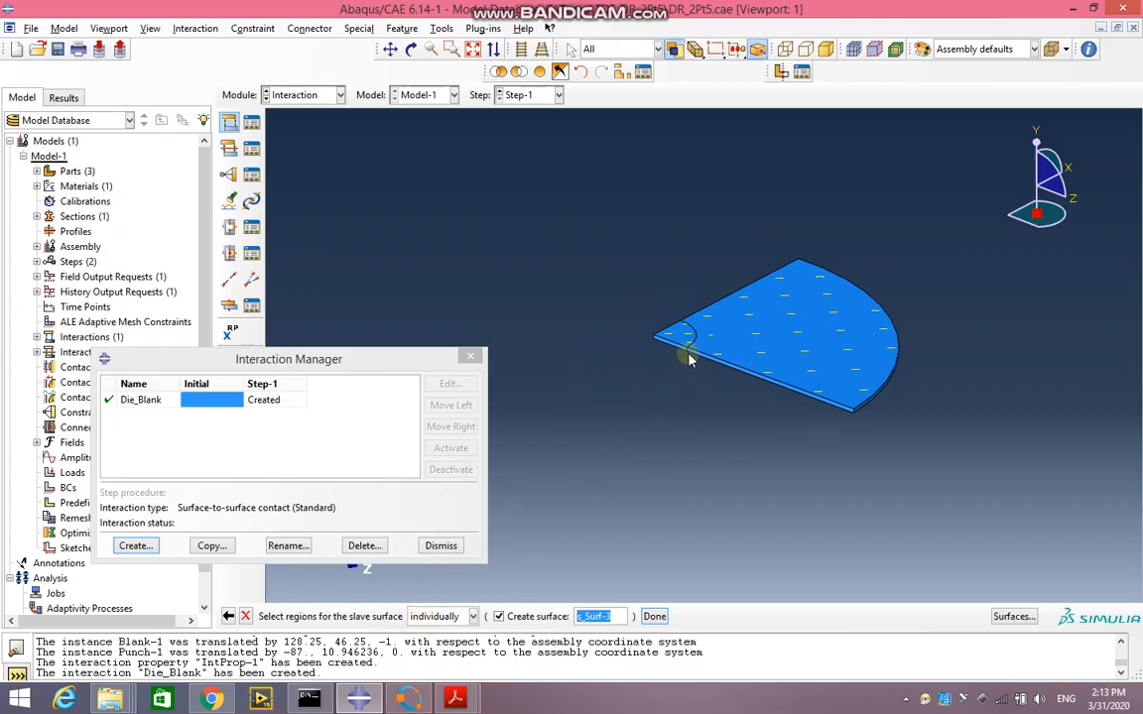
click(680, 338)
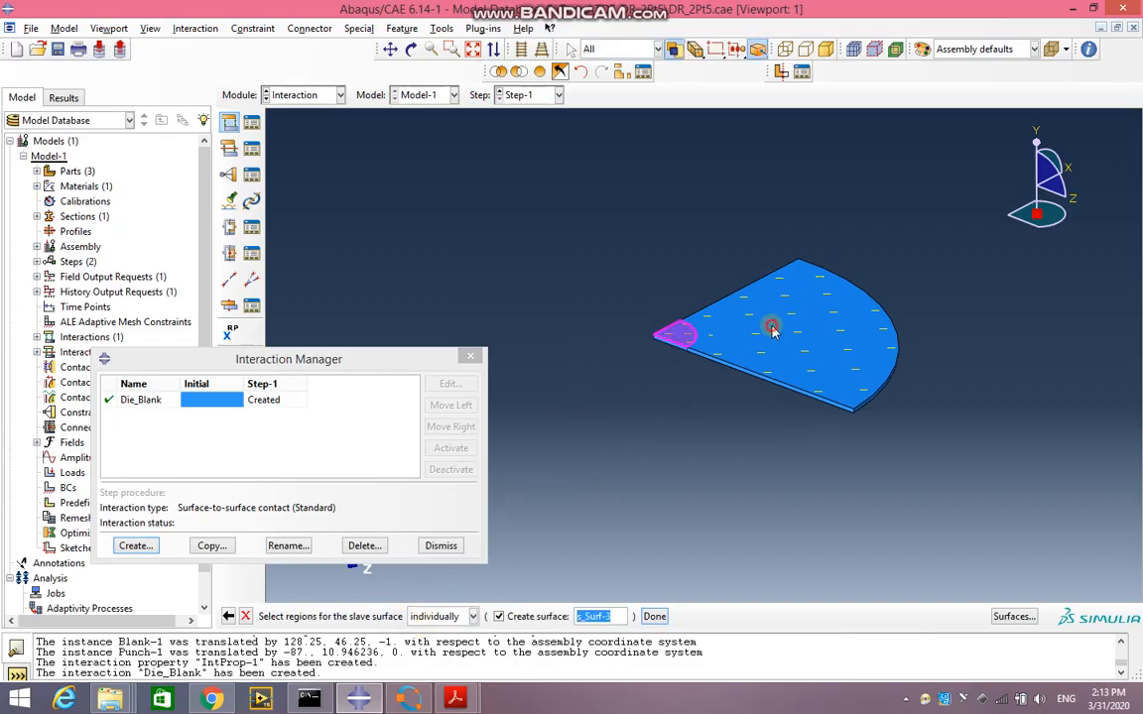
shift+click(695, 295)
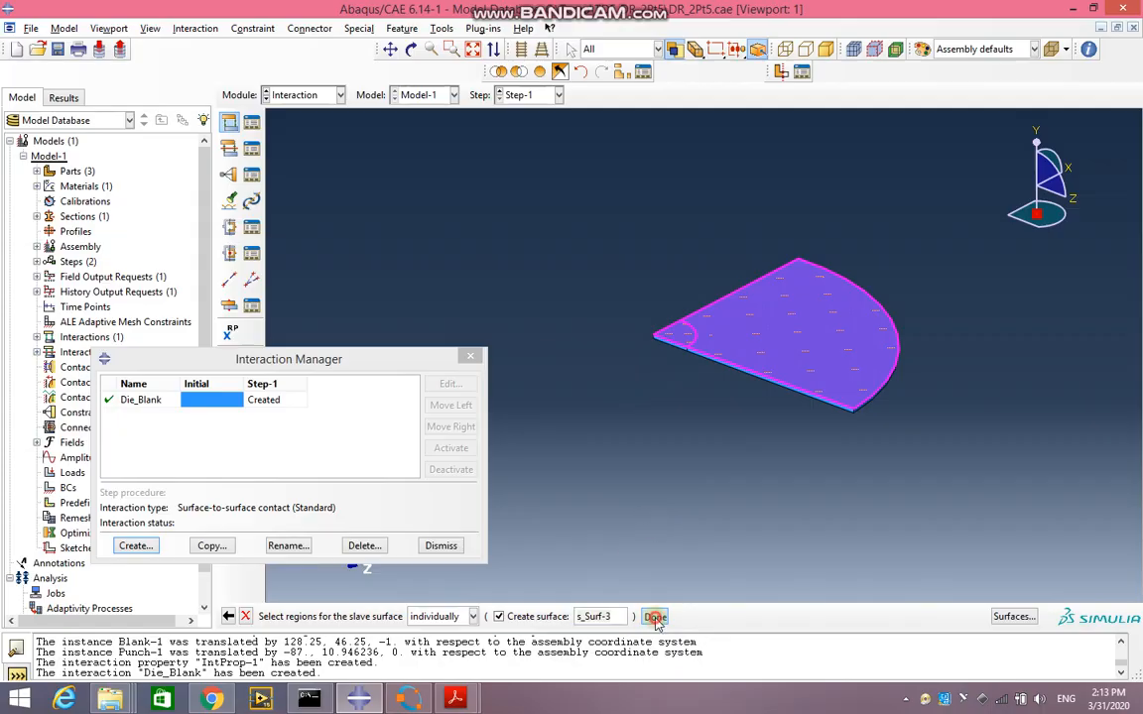
click(654, 617)
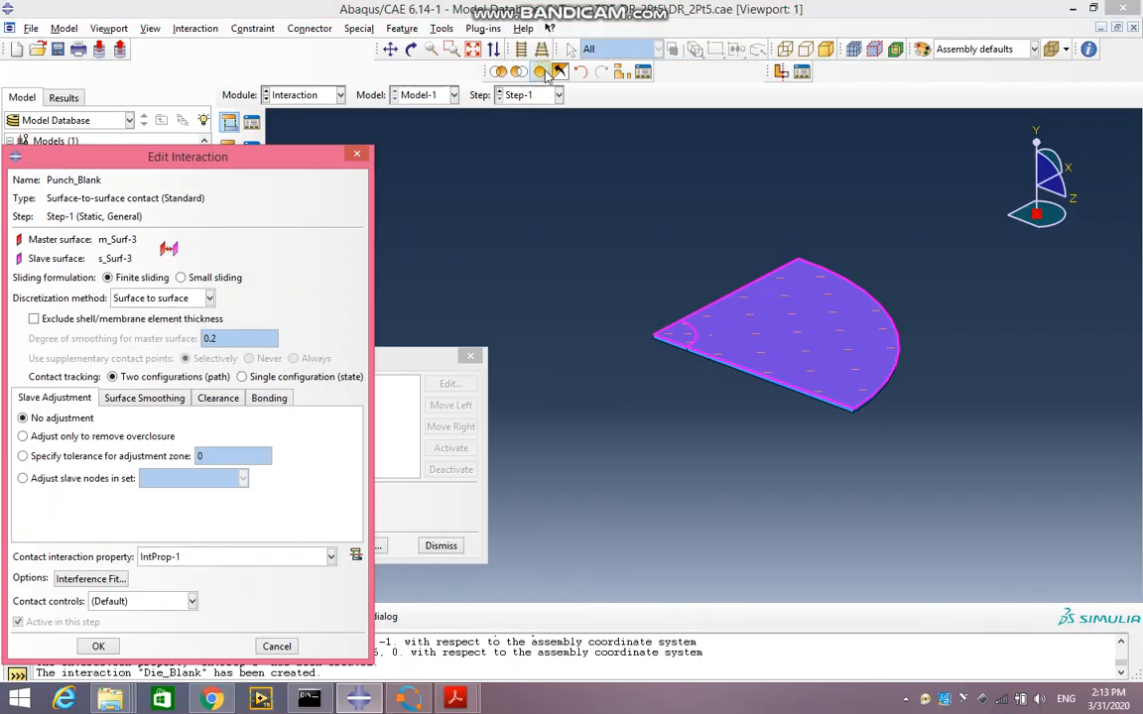
Redisplay the whole assembly, save Punch_Blank with slave adjustment Adjust only to remove overclosure, and close the Interaction Manager.
click(541, 72)
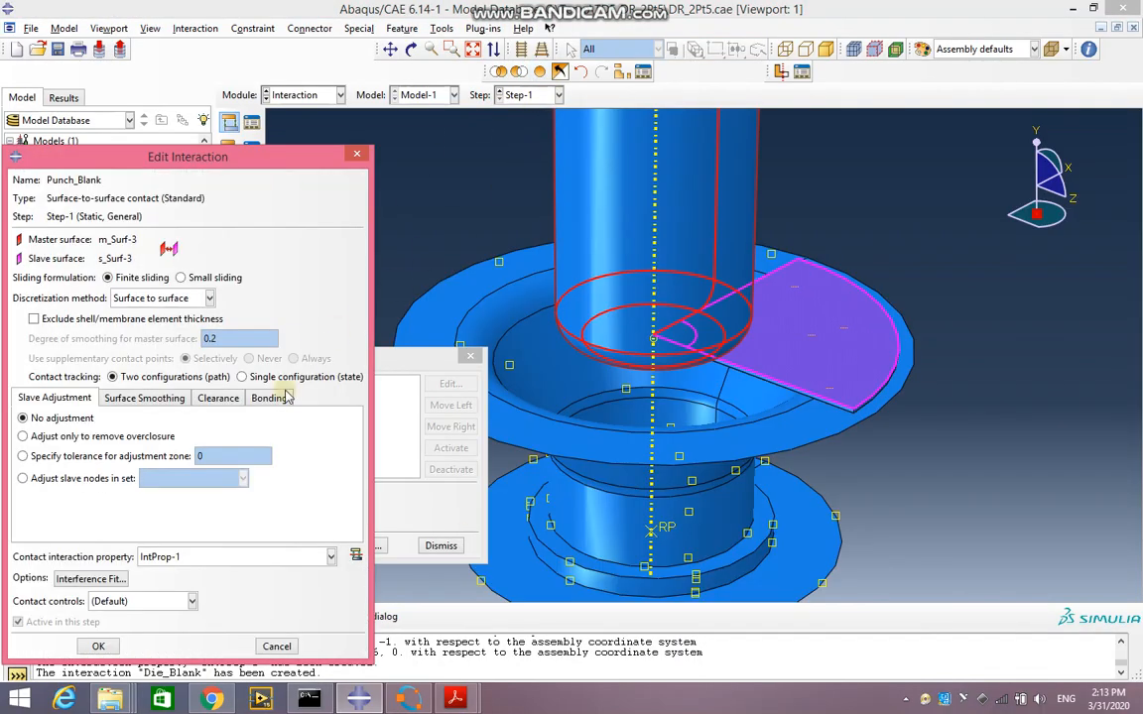
click(75, 438)
drag(258, 157, 380, 8)
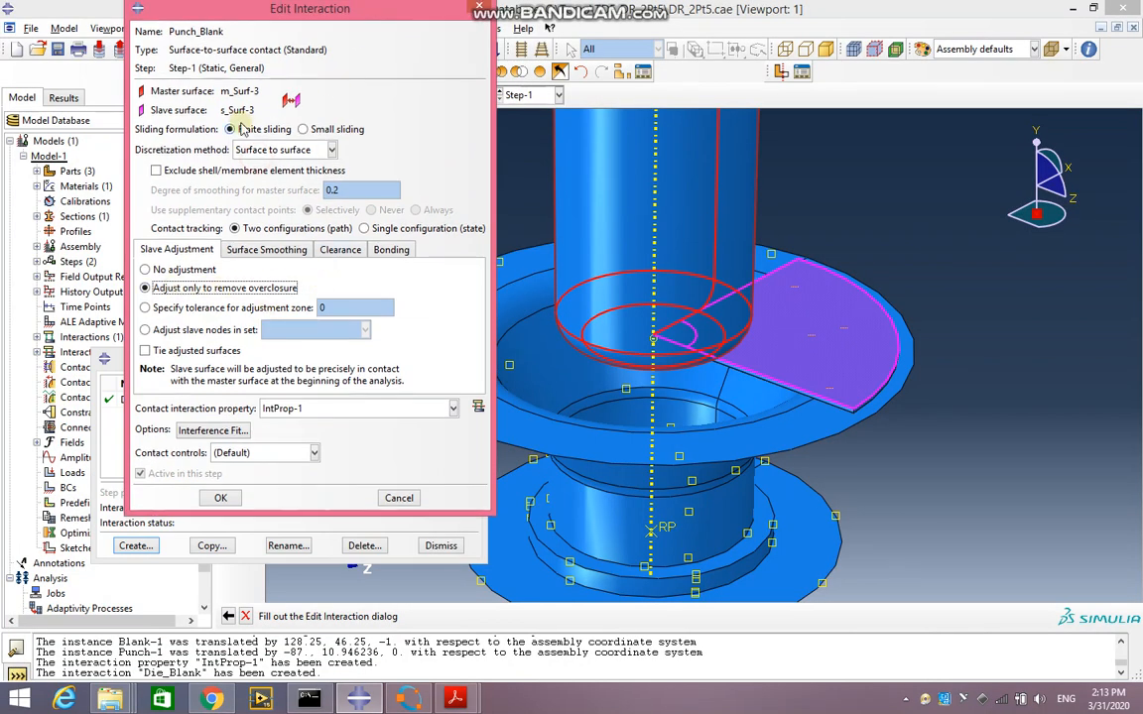
click(222, 499)
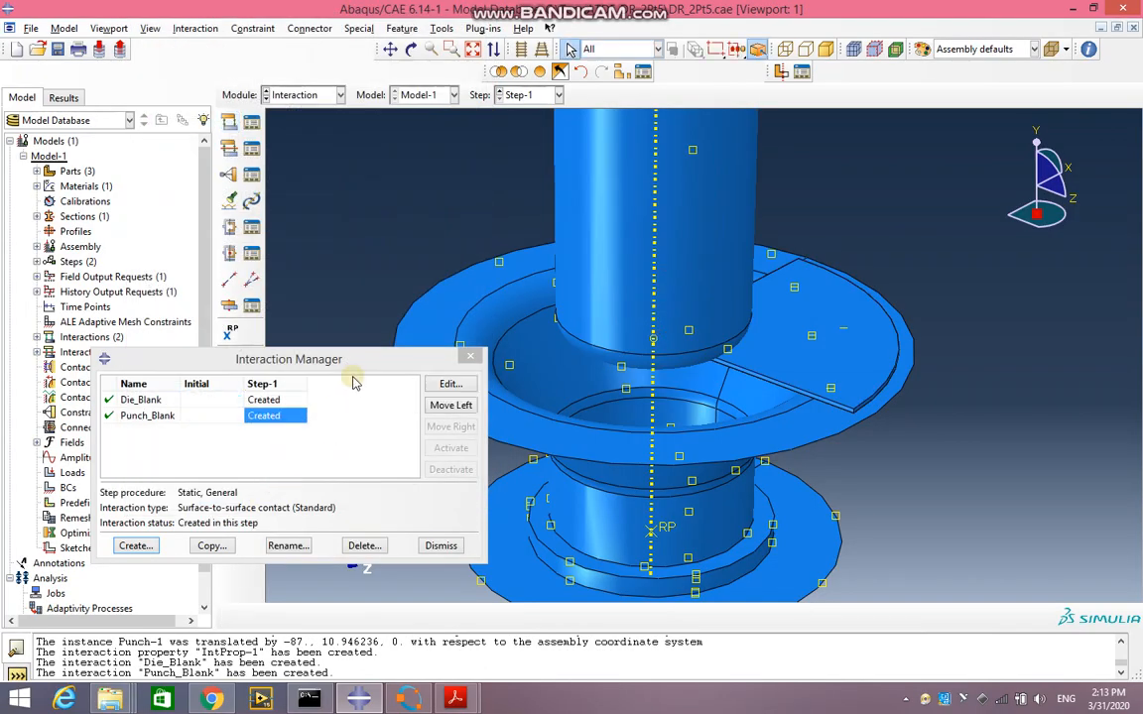
click(442, 545)
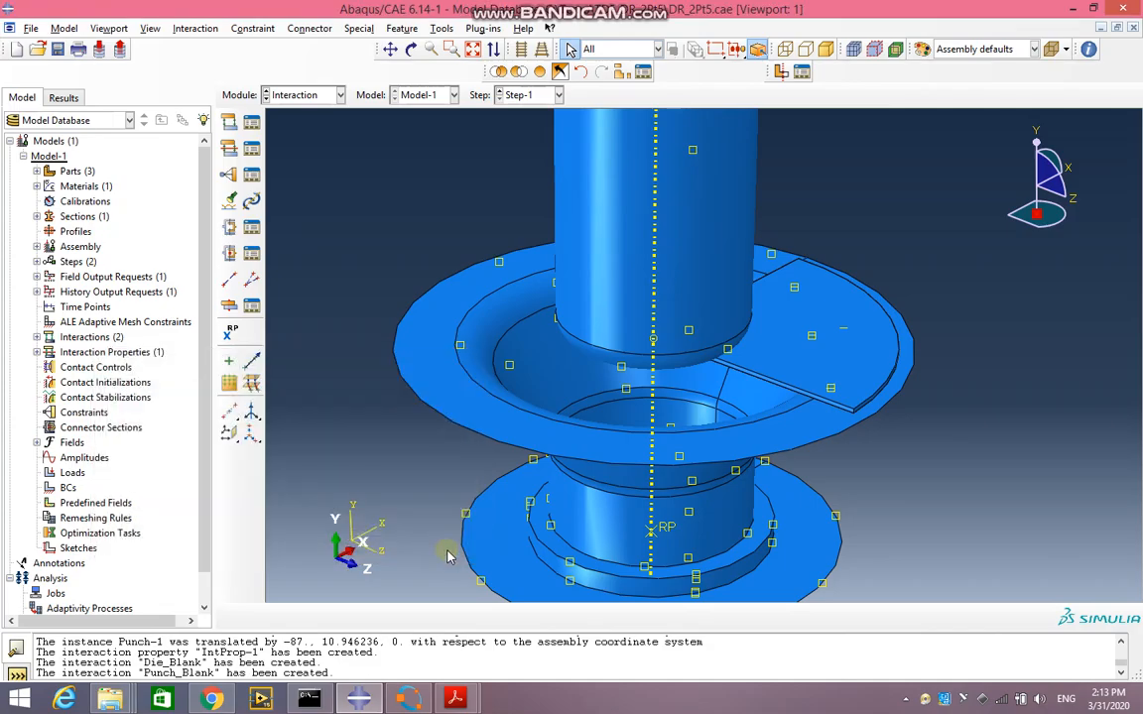